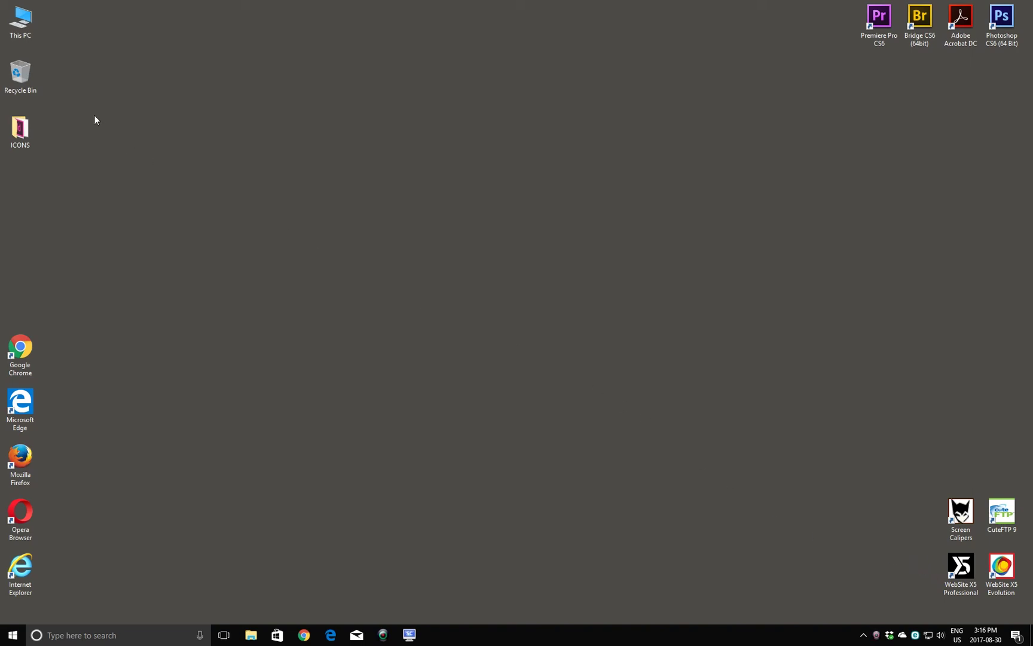
Step: Launch WebSite X5 Professional and bring up its Preferences with the General settings
{"action": "double_click", "coordinate": [24, 25]}
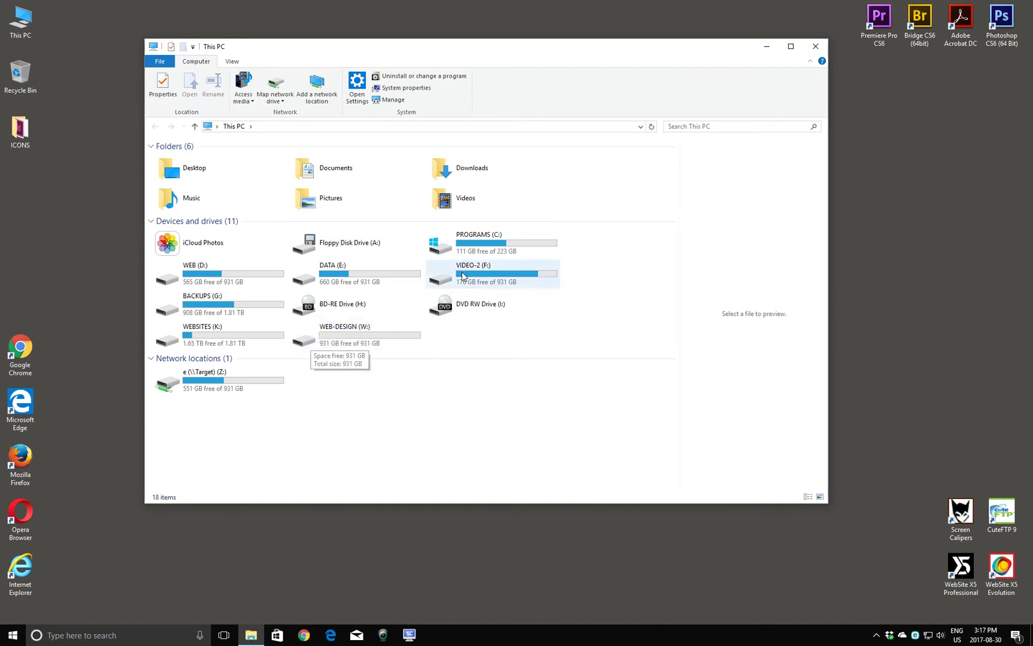
{"action": "left_click", "coordinate": [815, 46]}
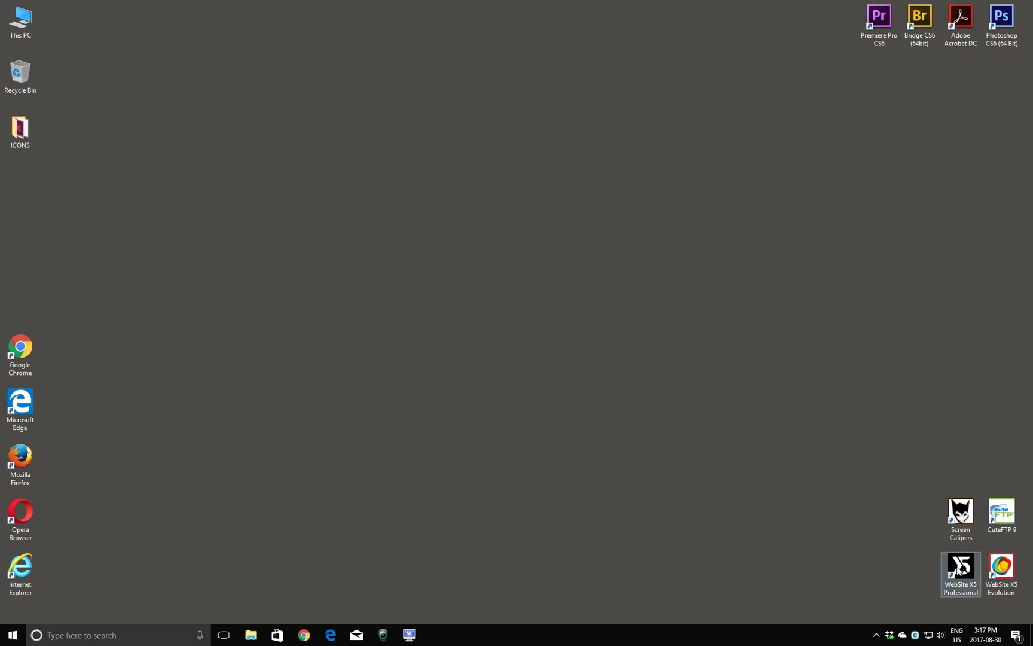
{"action": "double_click", "coordinate": [958, 570]}
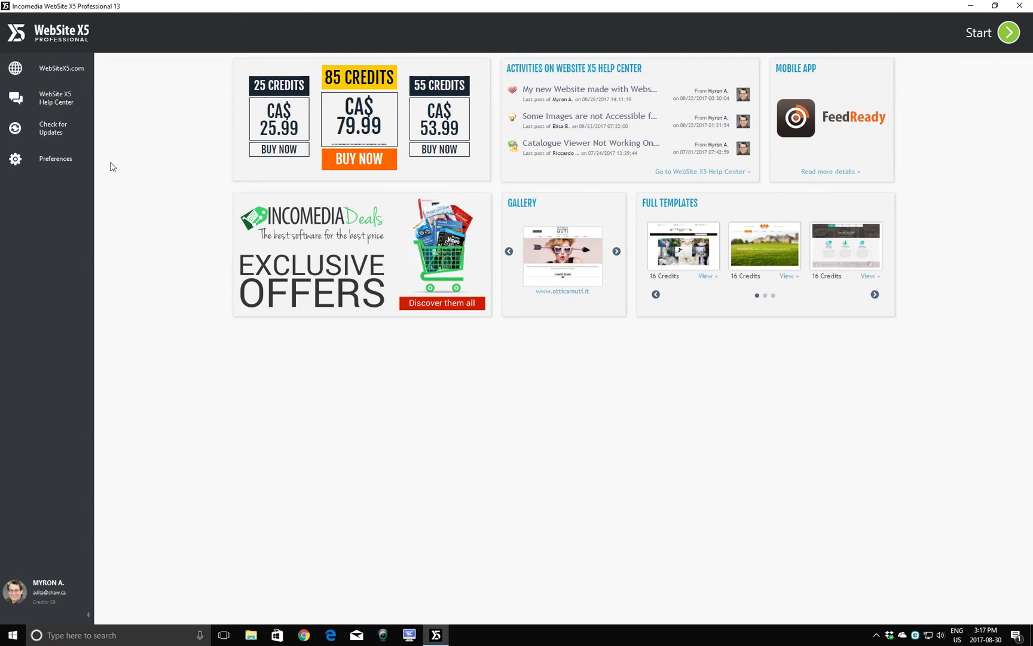
{"action": "left_click", "coordinate": [56, 159]}
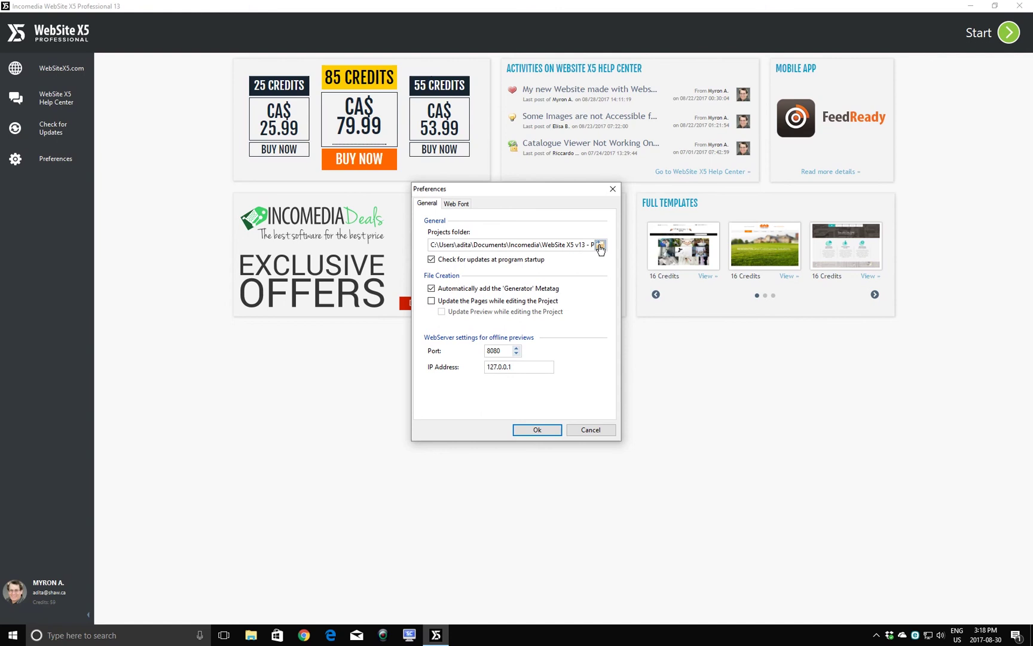
Step: Create a new projects folder named X5-PRO-Lambert-Bros-Paving on the WEB-DESIGN (W:) drive
{"action": "left_click", "coordinate": [601, 247]}
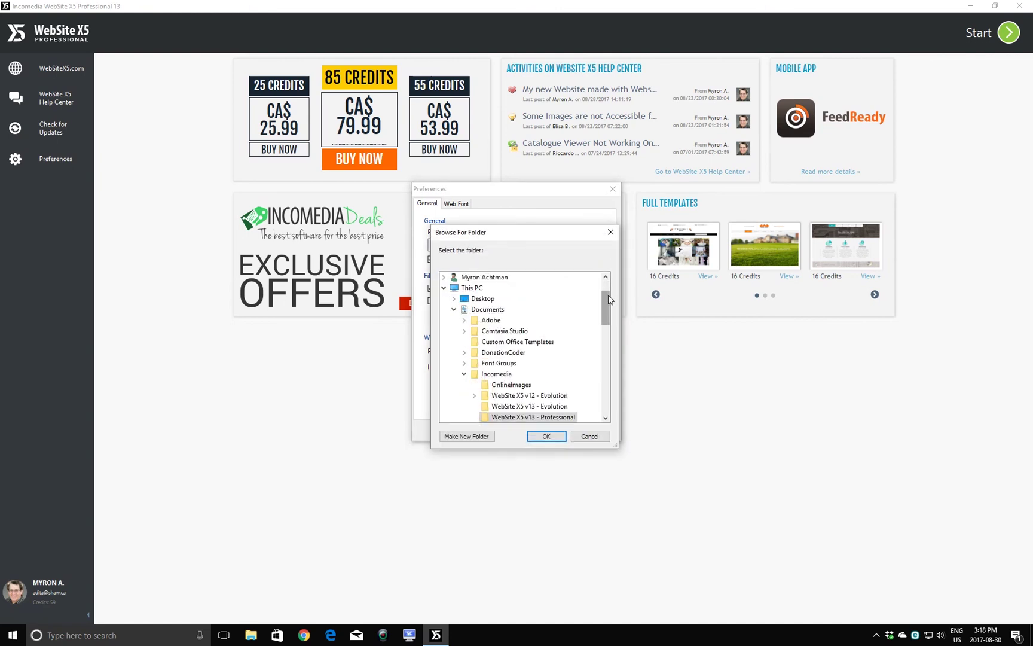
{"action": "left_click_drag", "start_coordinate": [608, 295], "coordinate": [609, 360]}
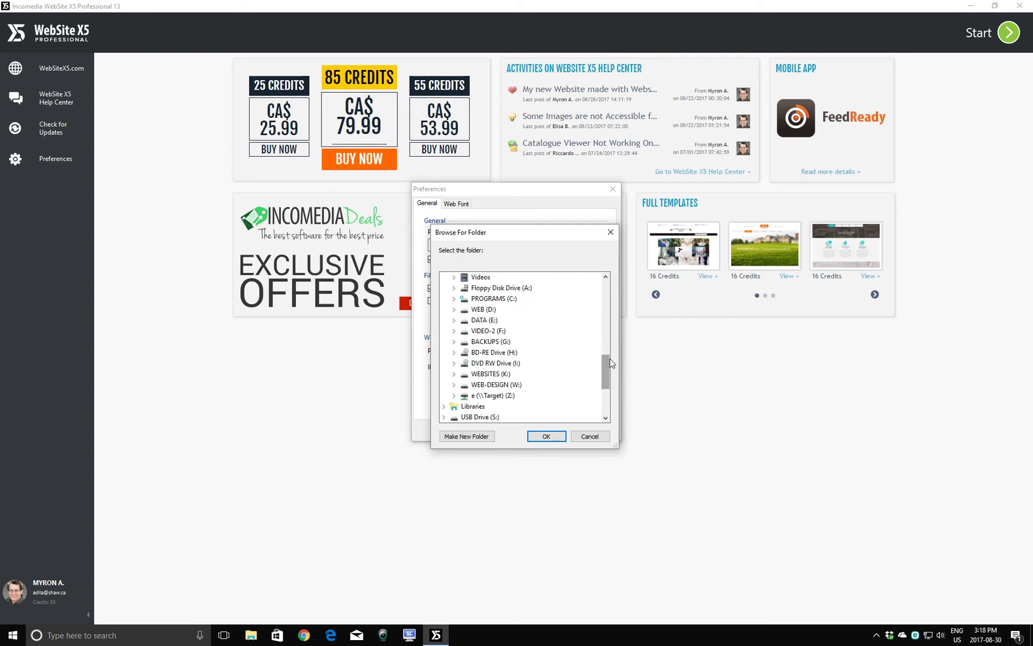
{"action": "left_click", "coordinate": [482, 389]}
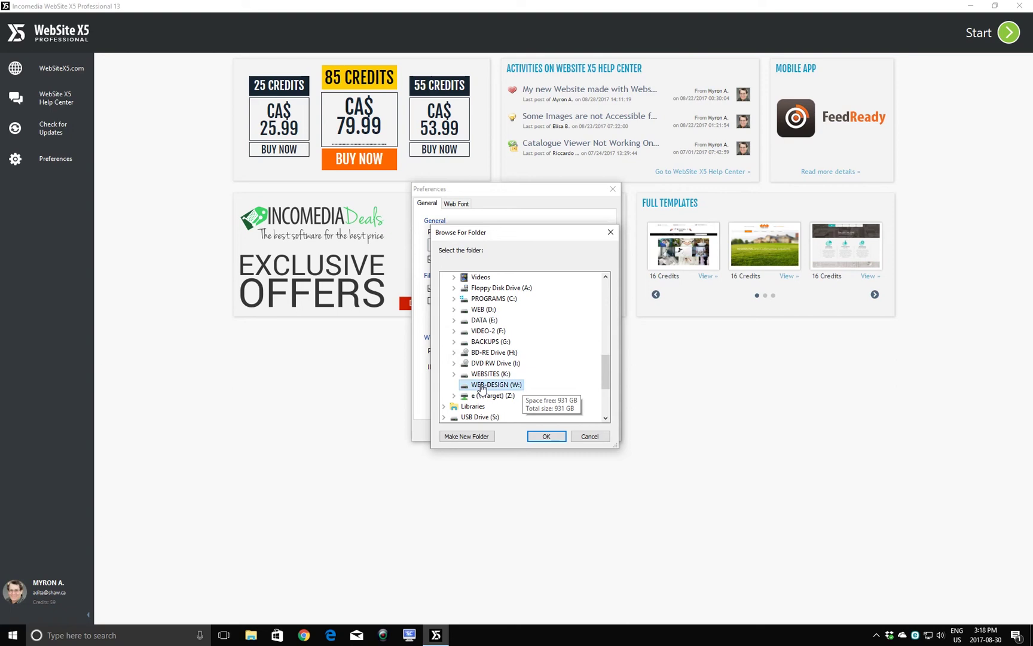
{"action": "left_click", "coordinate": [476, 437]}
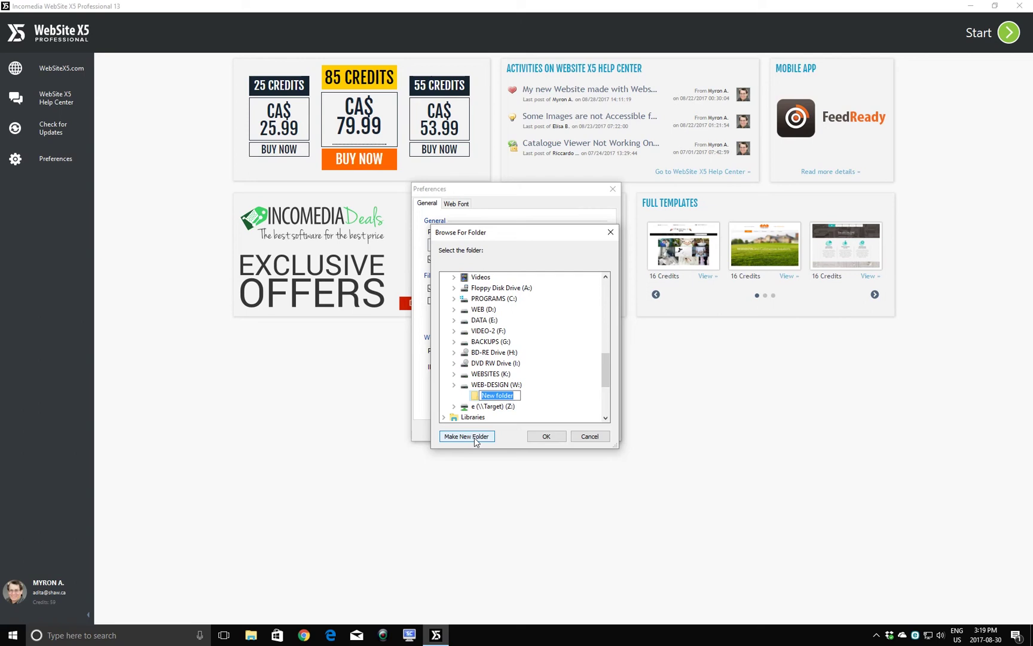
{"action": "type", "text": "X5-PRO-Lambert-Bros-Paving"}
{"action": "key", "text": "Return"}
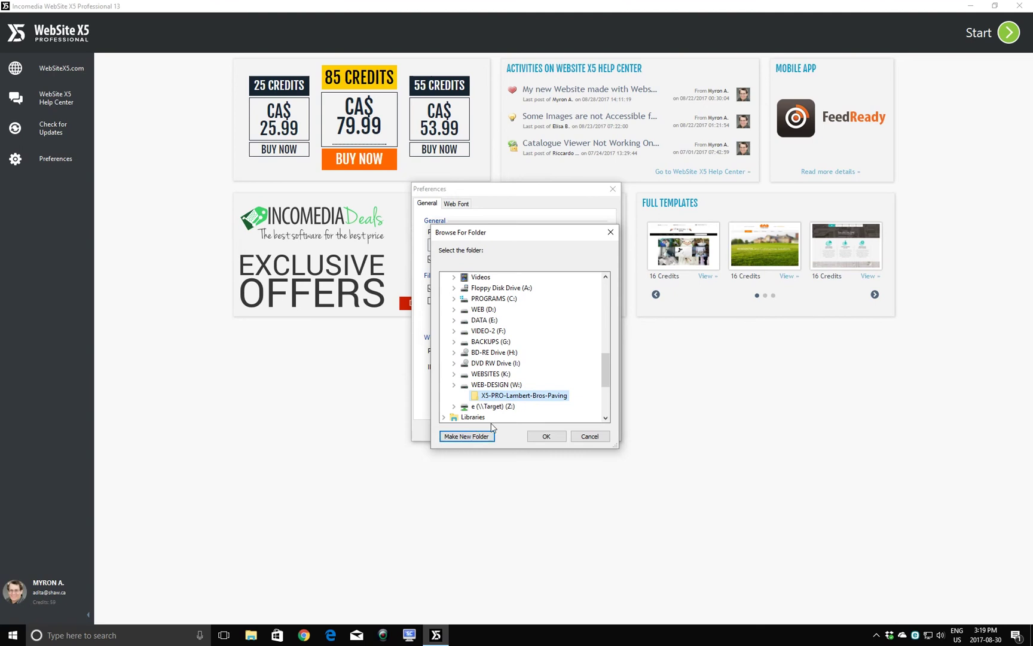
Step: Accept the new projects folder, confirm the Web Font list is empty, and cancel Preferences
{"action": "left_click", "coordinate": [544, 436]}
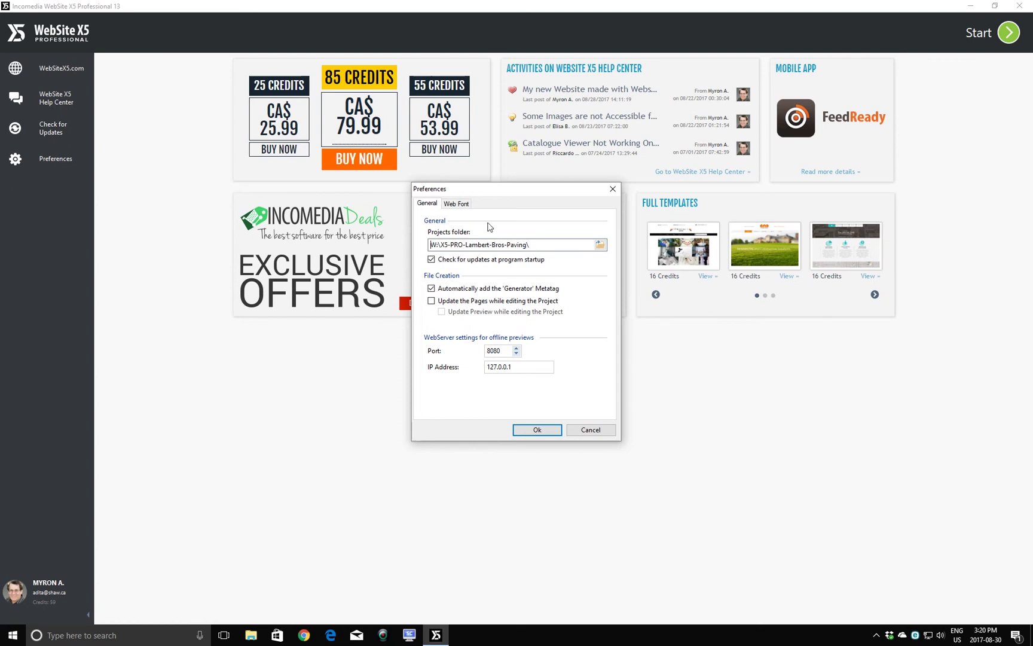
{"action": "left_click", "coordinate": [458, 204]}
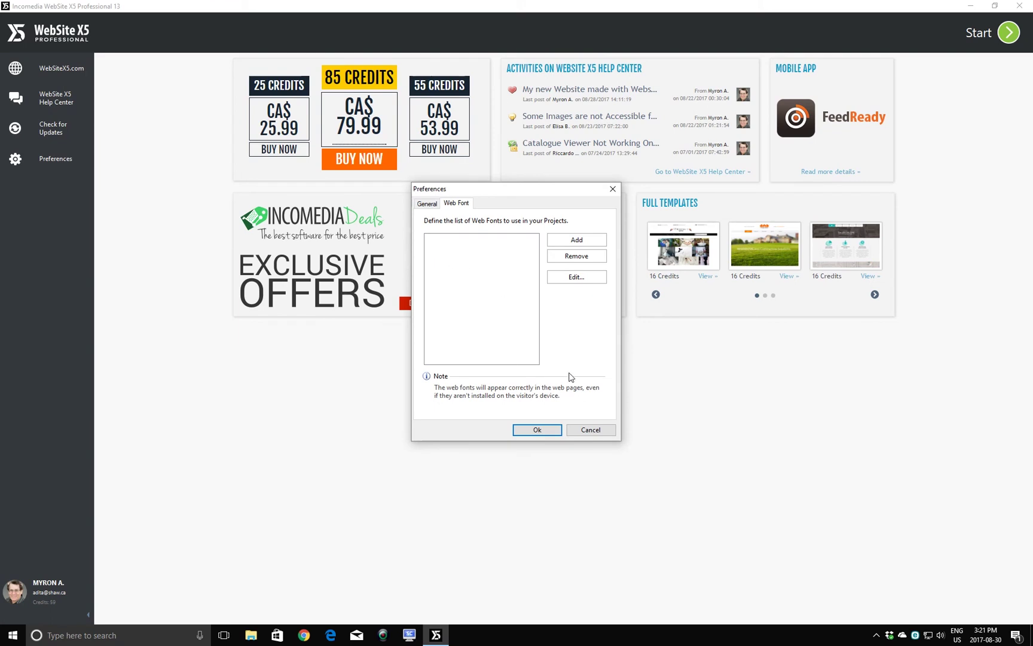
{"action": "left_click", "coordinate": [598, 432]}
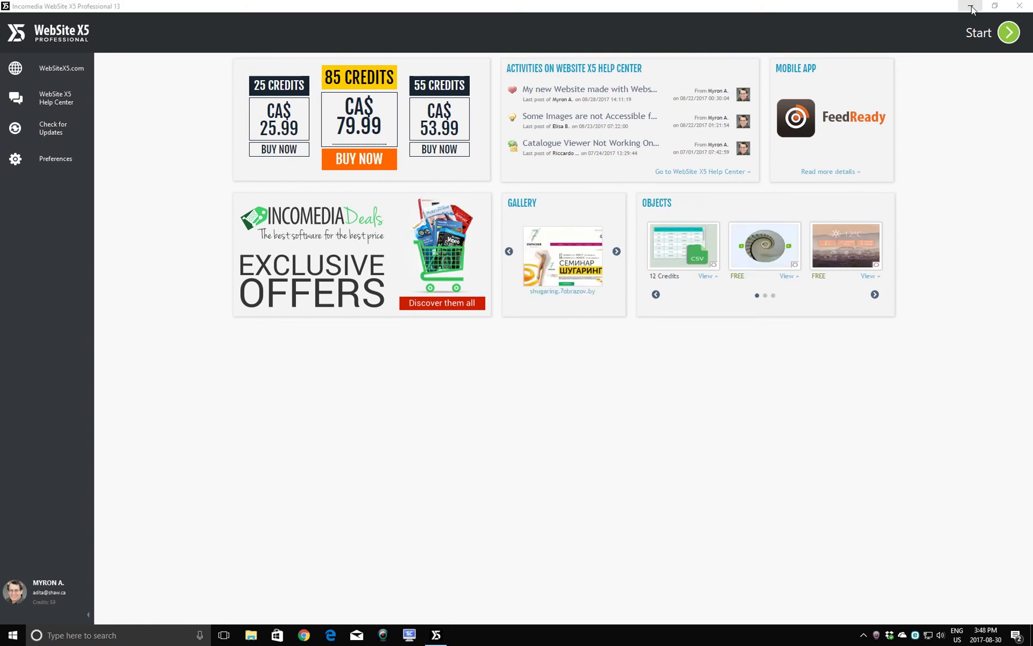
Step: Minimize WebSite X5 and browse to W:\X5-PRO-Lambert-Bros-Paving in File Explorer
{"action": "left_click", "coordinate": [971, 7]}
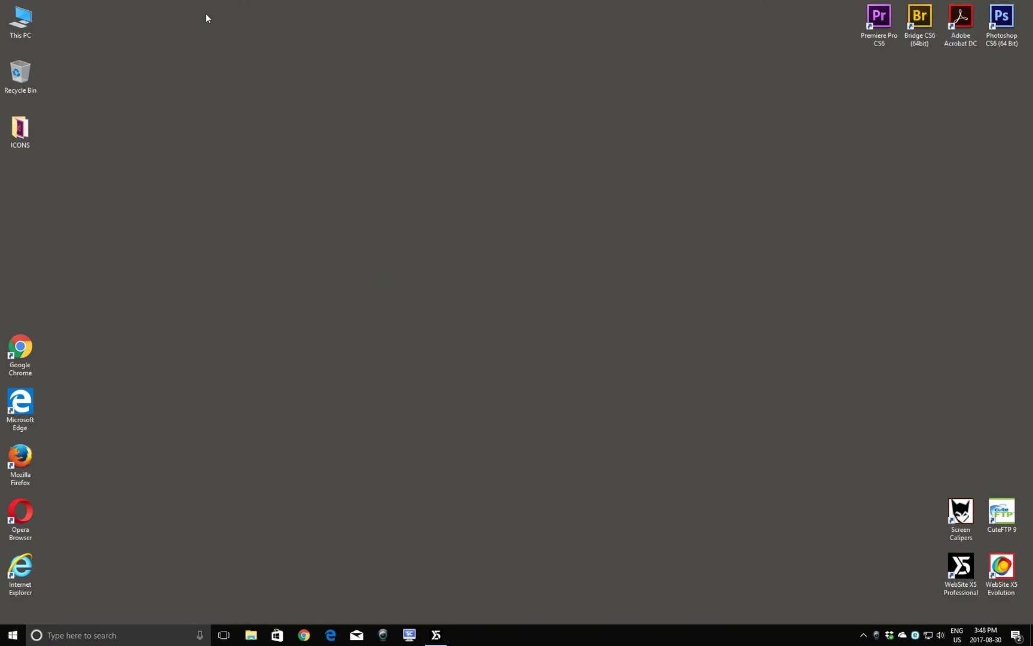
{"action": "double_click", "coordinate": [25, 21]}
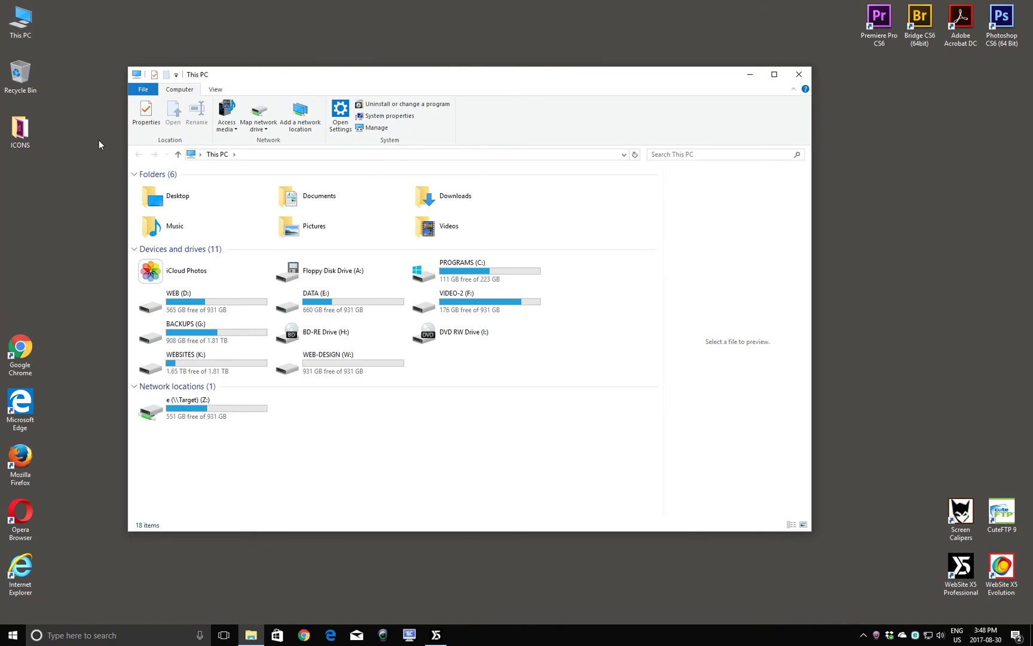
{"action": "double_click", "coordinate": [287, 367]}
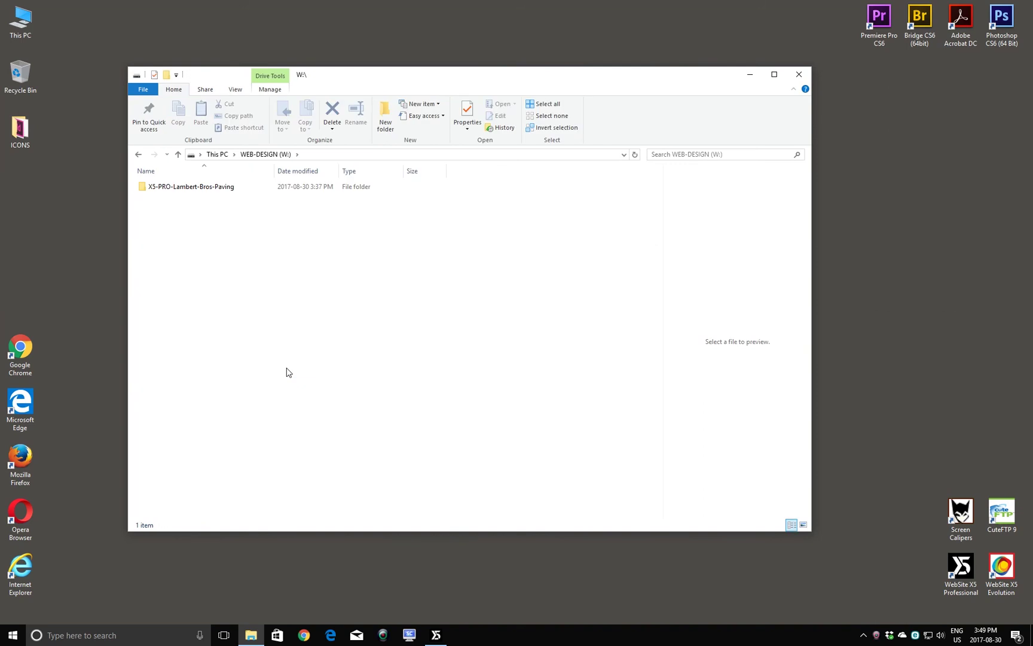
{"action": "double_click", "coordinate": [203, 187]}
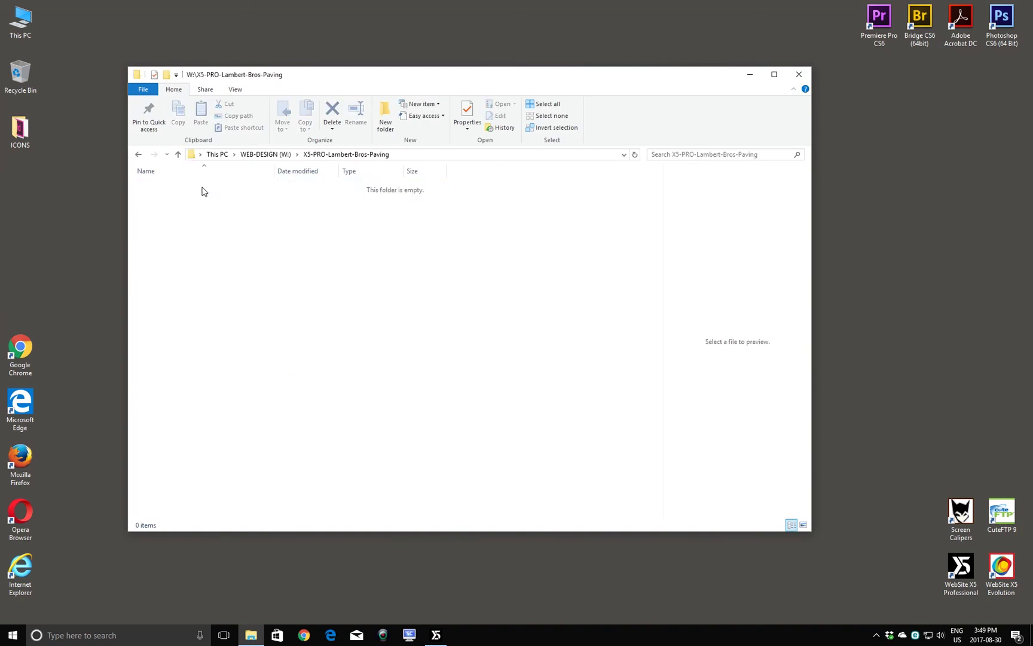
Step: Create a my-web-fonts subfolder there and make the Explorer window narrow
{"action": "right_click", "coordinate": [201, 235]}
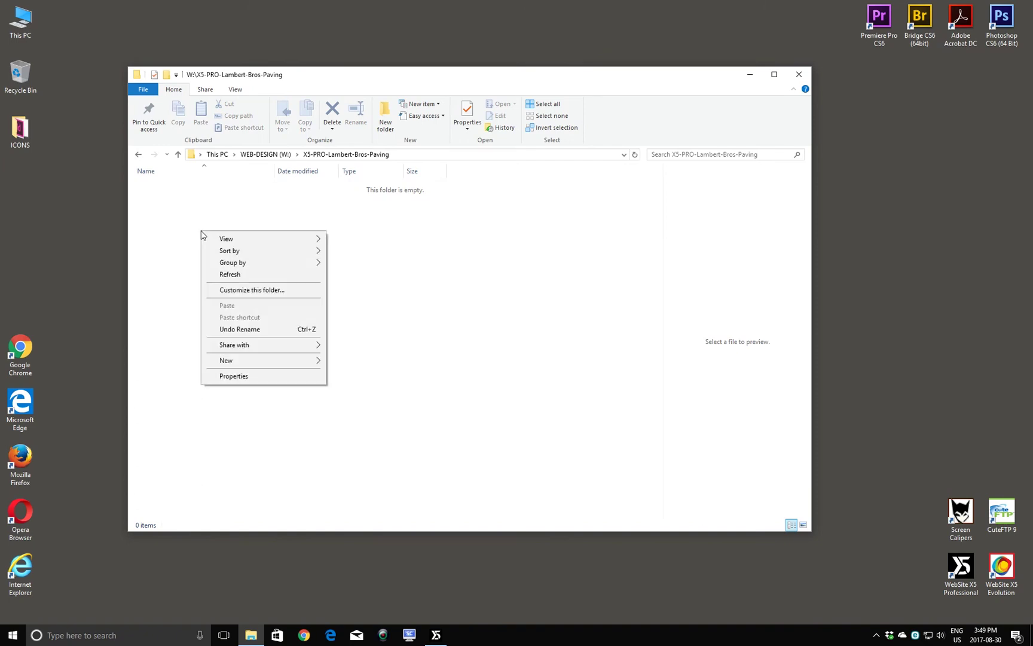
{"action": "mouse_move", "coordinate": [240, 363]}
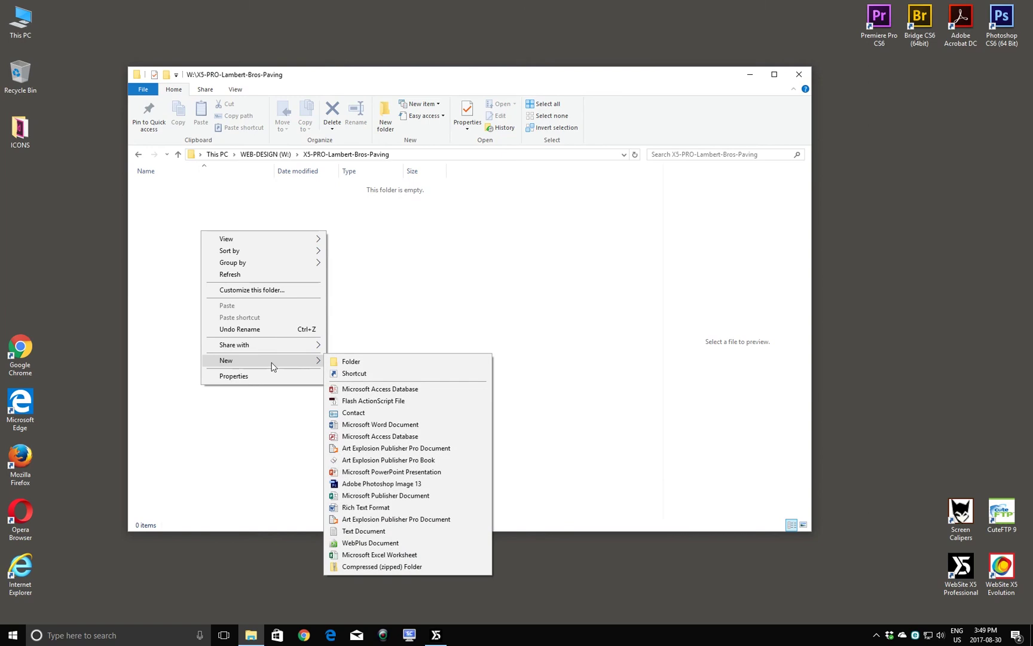
{"action": "left_click", "coordinate": [345, 362]}
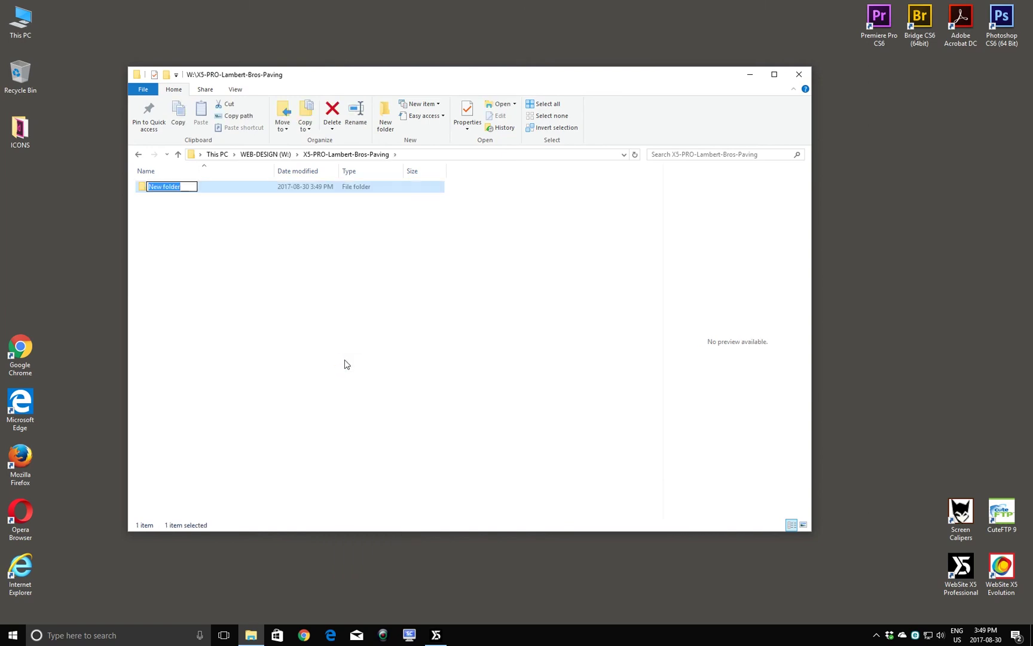
{"action": "type", "text": "my-web-fonts"}
{"action": "key", "text": "Return"}
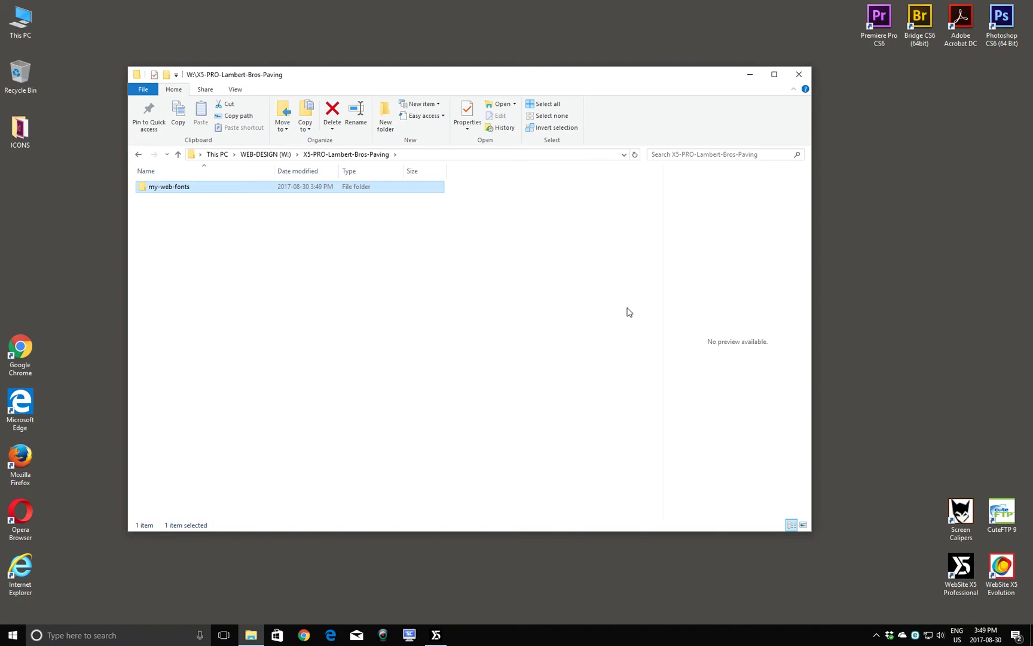
{"action": "left_click_drag", "start_coordinate": [811, 276], "coordinate": [304, 295]}
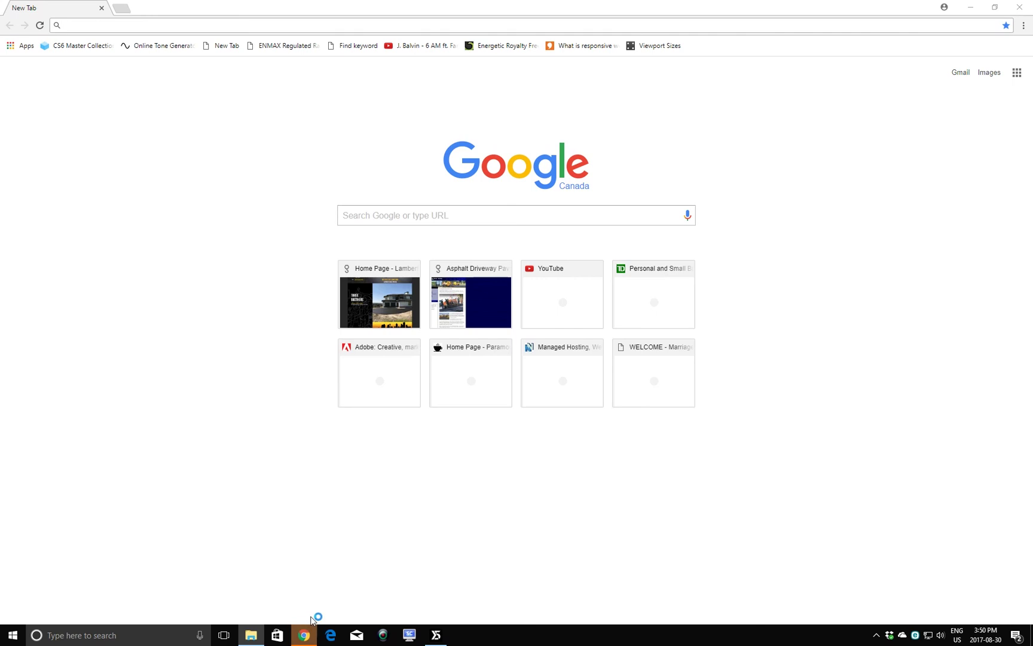
Step: Search Google for 'google fonts' in Chrome
{"action": "left_click", "coordinate": [350, 215]}
{"action": "type", "text": "goo"}
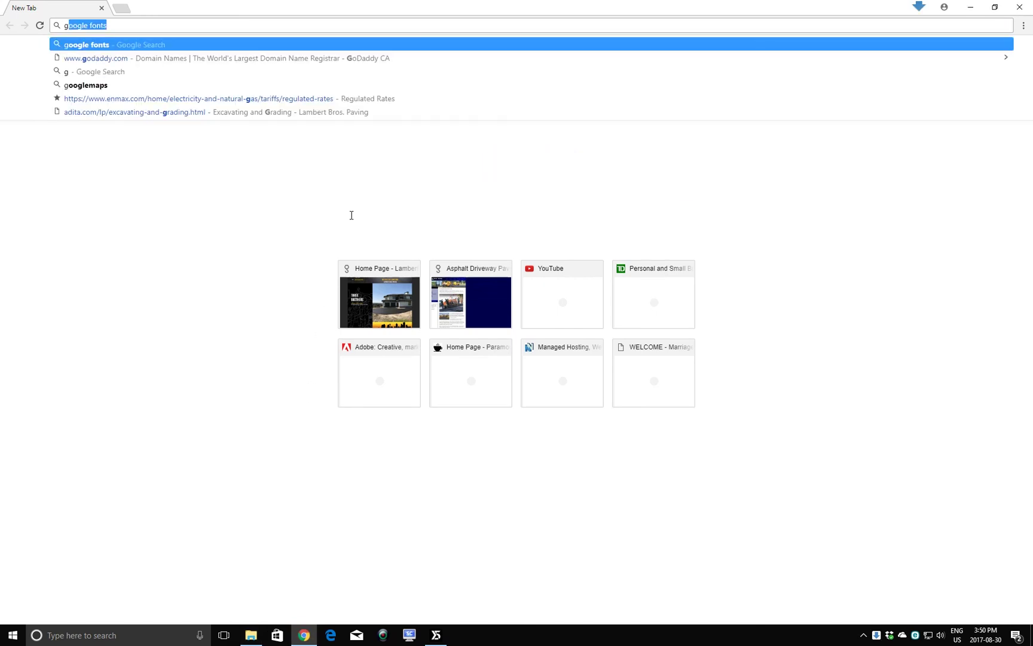
{"action": "type", "text": "gle fonts"}
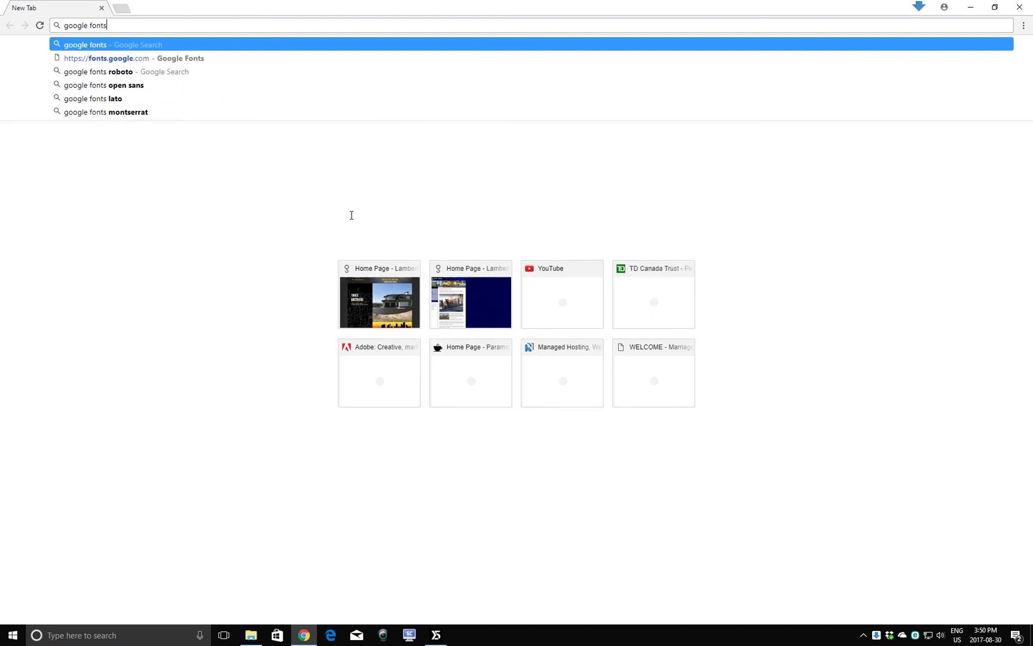
{"action": "key", "text": "Return"}
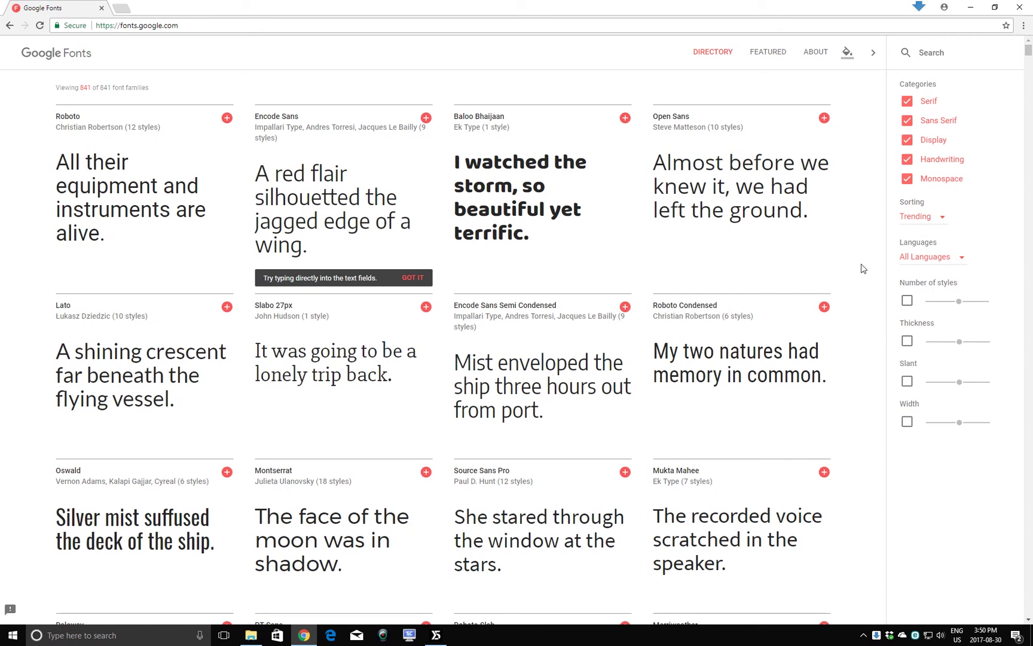
Step: Select the Baloo Bhaijaan, Oswald and Josefin Sans families in the Google Fonts directory
{"action": "left_click", "coordinate": [624, 118]}
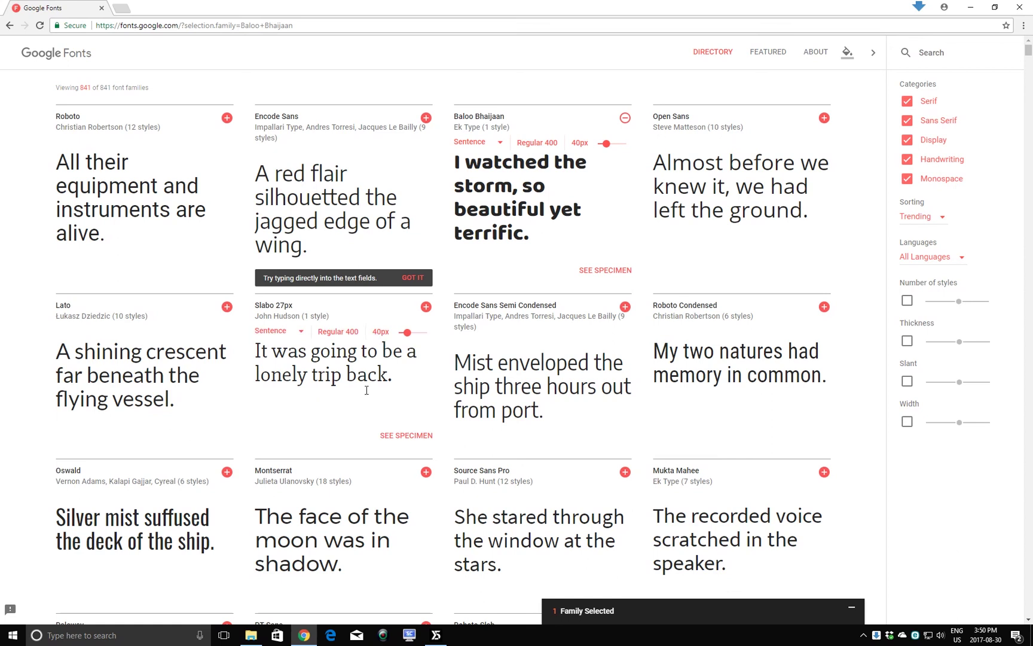
{"action": "left_click", "coordinate": [227, 473]}
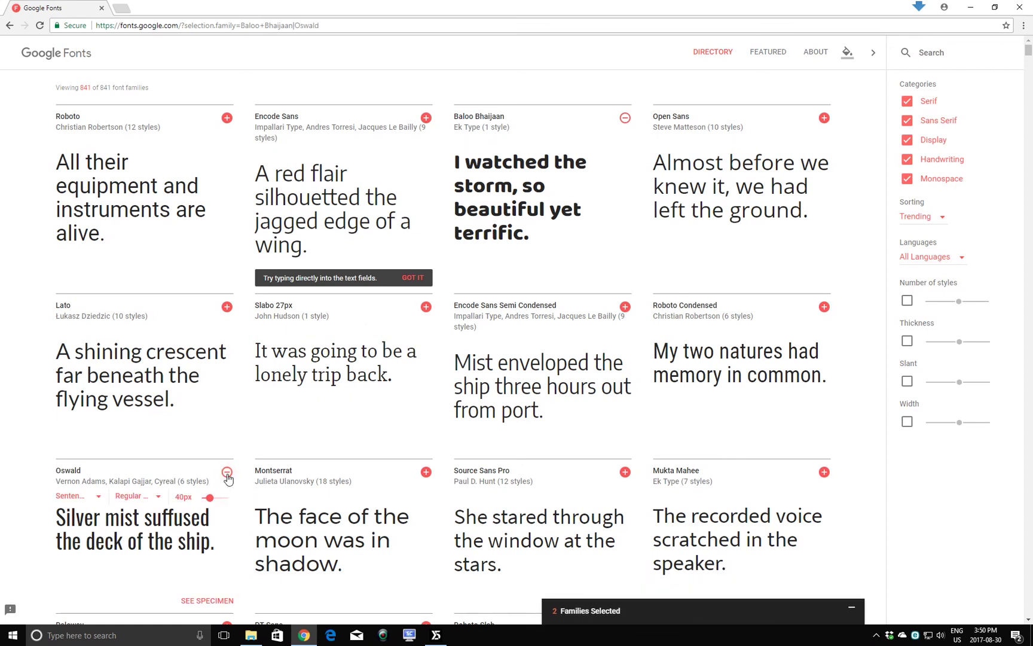
{"action": "scroll", "coordinate": [628, 468], "scroll_direction": "down", "scroll_amount": 2}
{"action": "scroll", "coordinate": [628, 468], "scroll_direction": "down", "scroll_amount": 5}
{"action": "scroll", "coordinate": [627, 464], "scroll_direction": "down", "scroll_amount": 2}
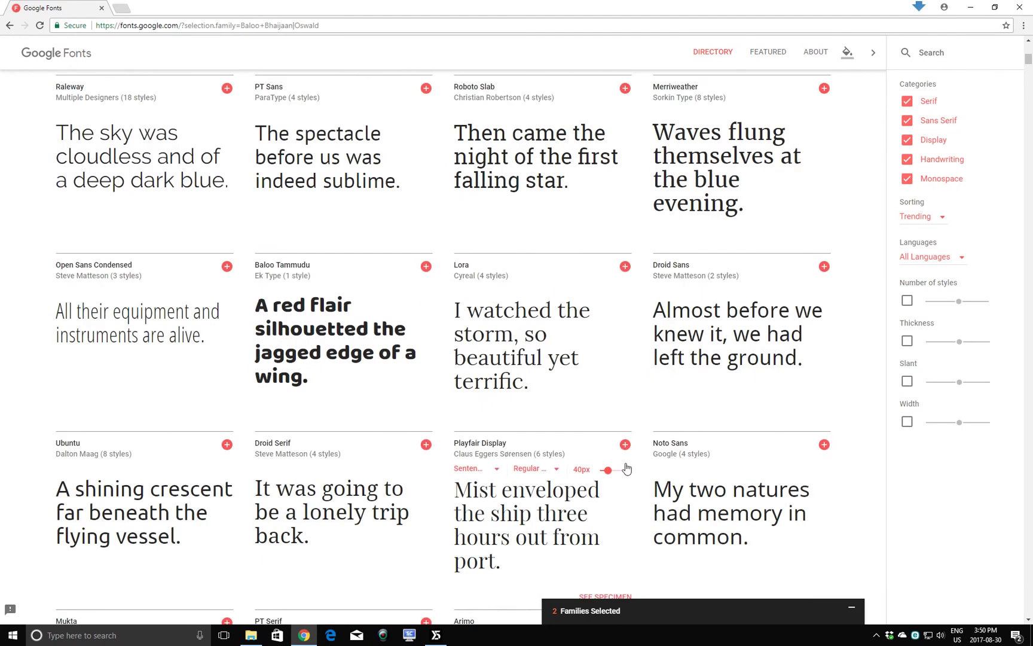
{"action": "scroll", "coordinate": [362, 338], "scroll_direction": "down", "scroll_amount": 2}
{"action": "scroll", "coordinate": [362, 337], "scroll_direction": "down", "scroll_amount": 10}
{"action": "mouse_move", "coordinate": [362, 338]}
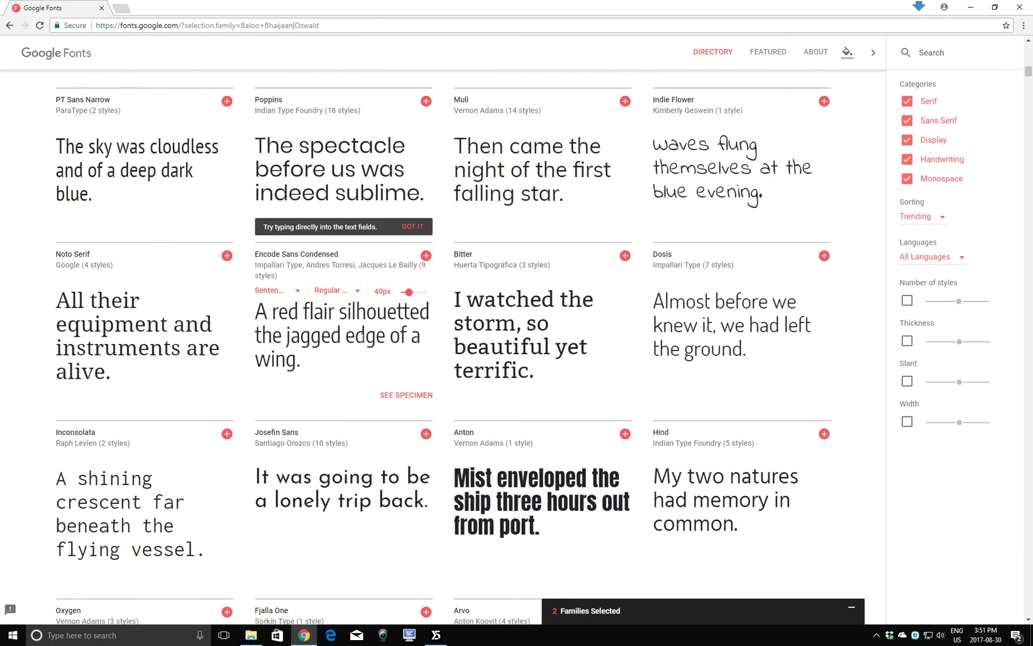
{"action": "left_click", "coordinate": [426, 434]}
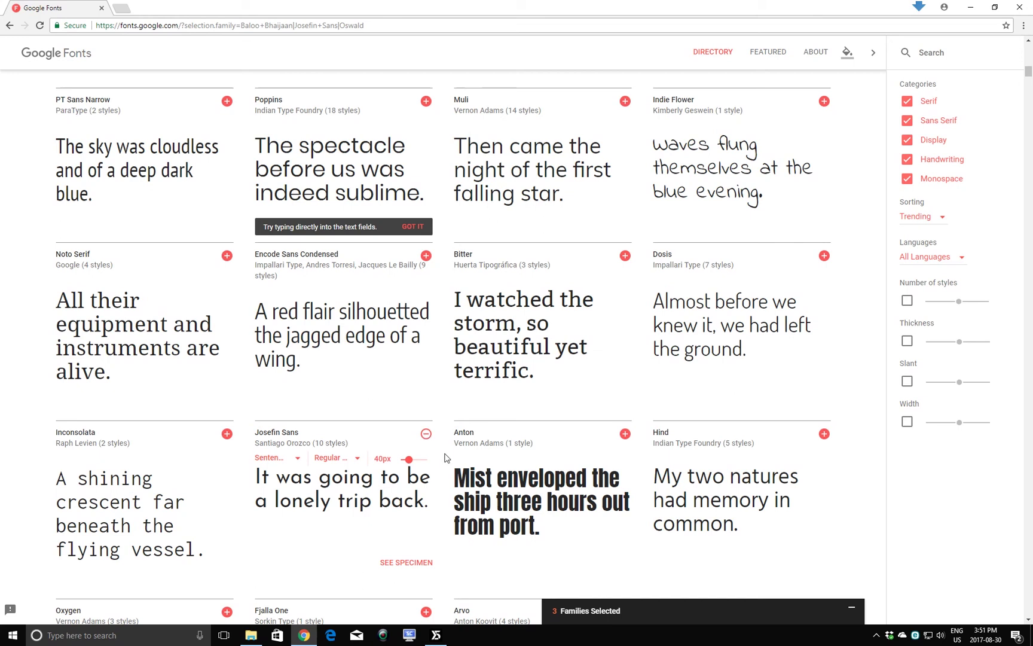
Step: Expand the Families Selected panel and download the three families as fonts.zip
{"action": "left_click", "coordinate": [654, 616]}
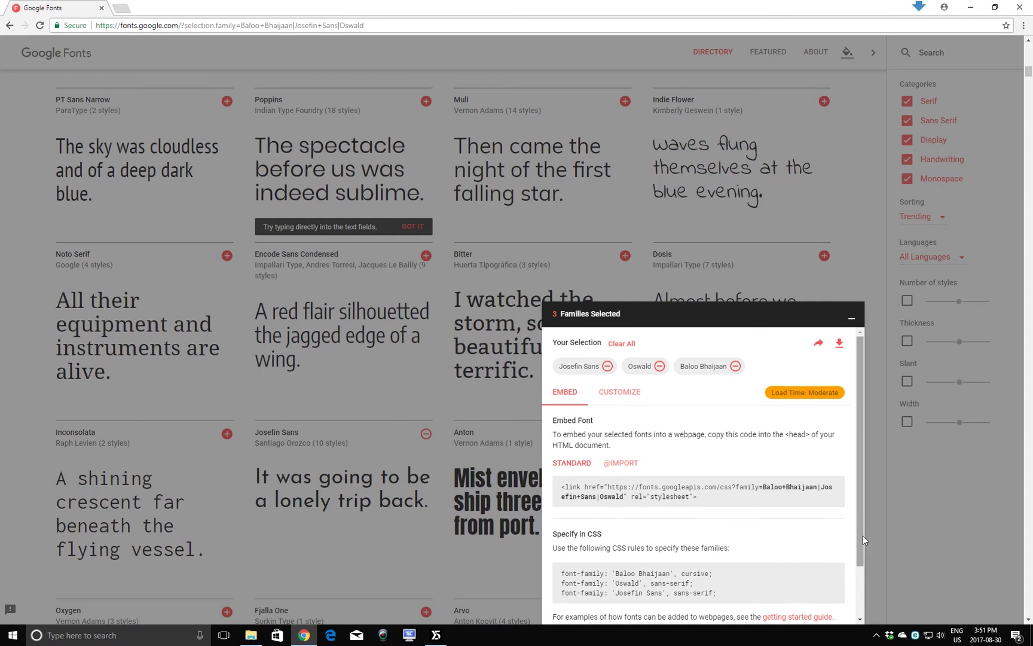
{"action": "left_click_drag", "start_coordinate": [861, 536], "coordinate": [861, 576]}
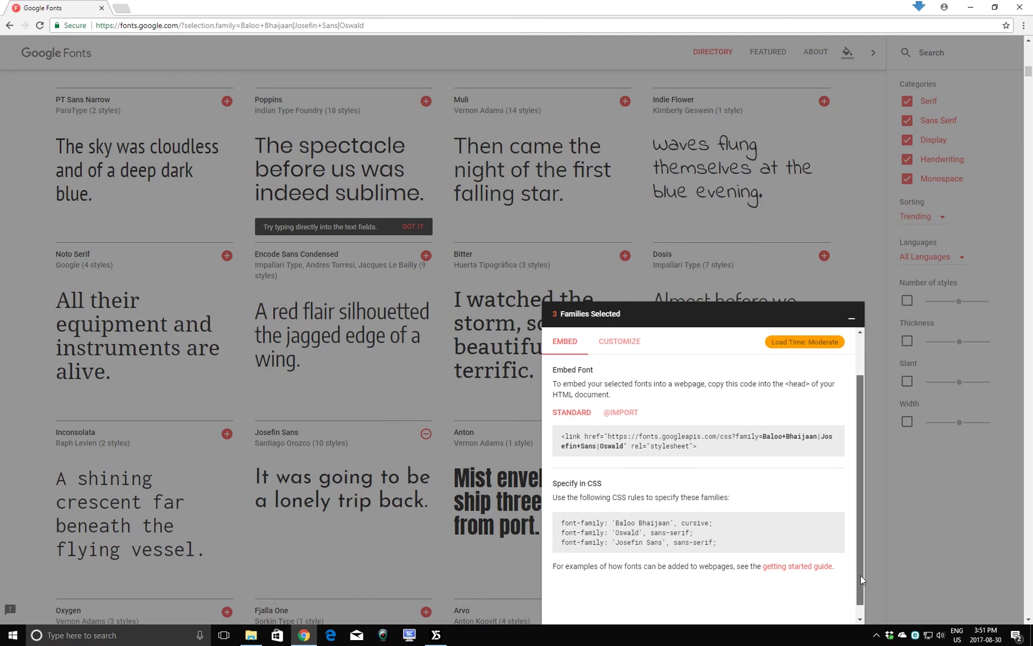
{"action": "left_click_drag", "start_coordinate": [861, 576], "coordinate": [861, 587]}
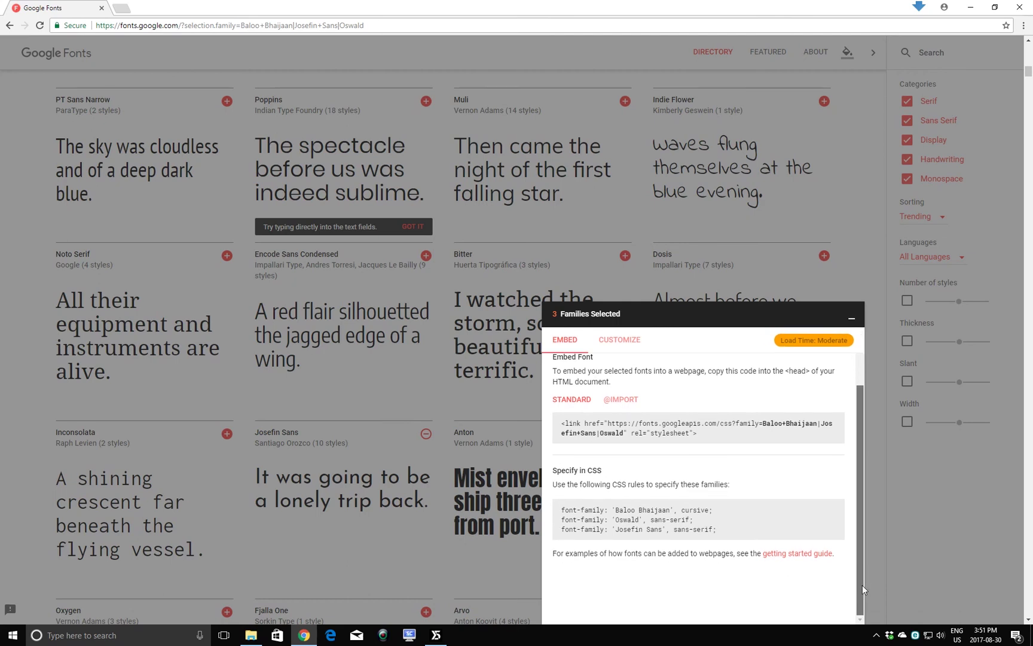
{"action": "left_click_drag", "start_coordinate": [861, 584], "coordinate": [858, 532]}
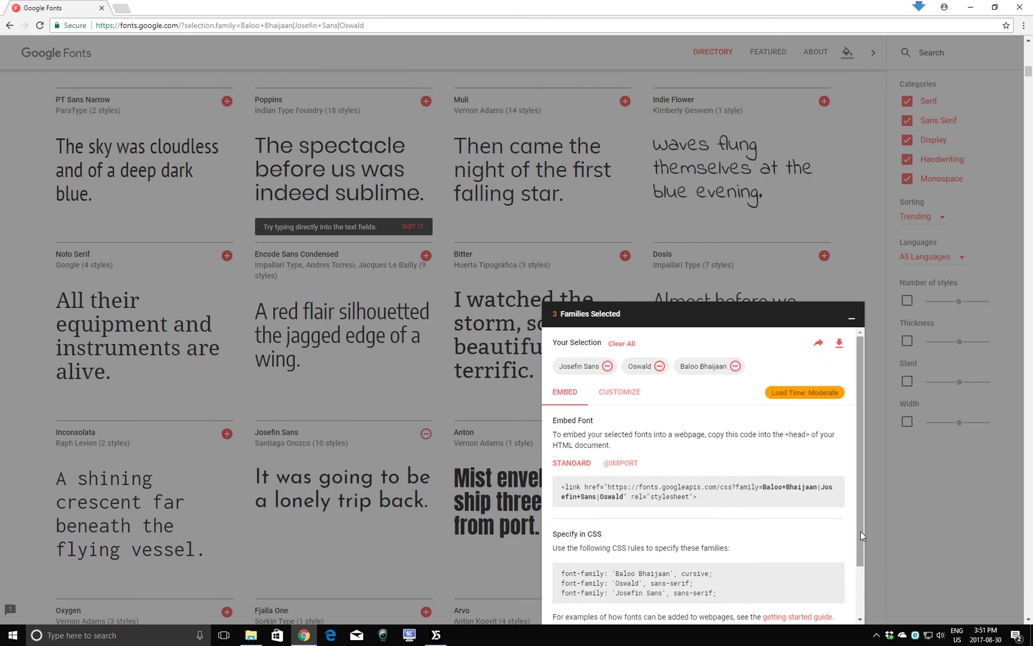
{"action": "left_click", "coordinate": [840, 343]}
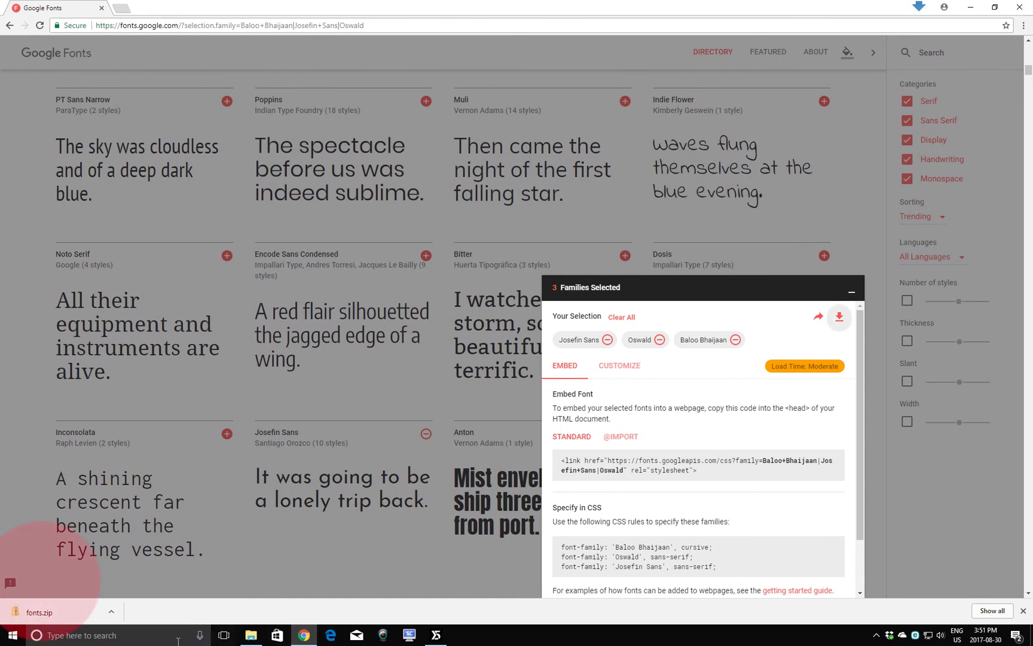
Step: Inspect fonts.zip's Baloo_Bhaijaan, Josefin_Sans and Oswald folders, then close the window
{"action": "left_click", "coordinate": [66, 616]}
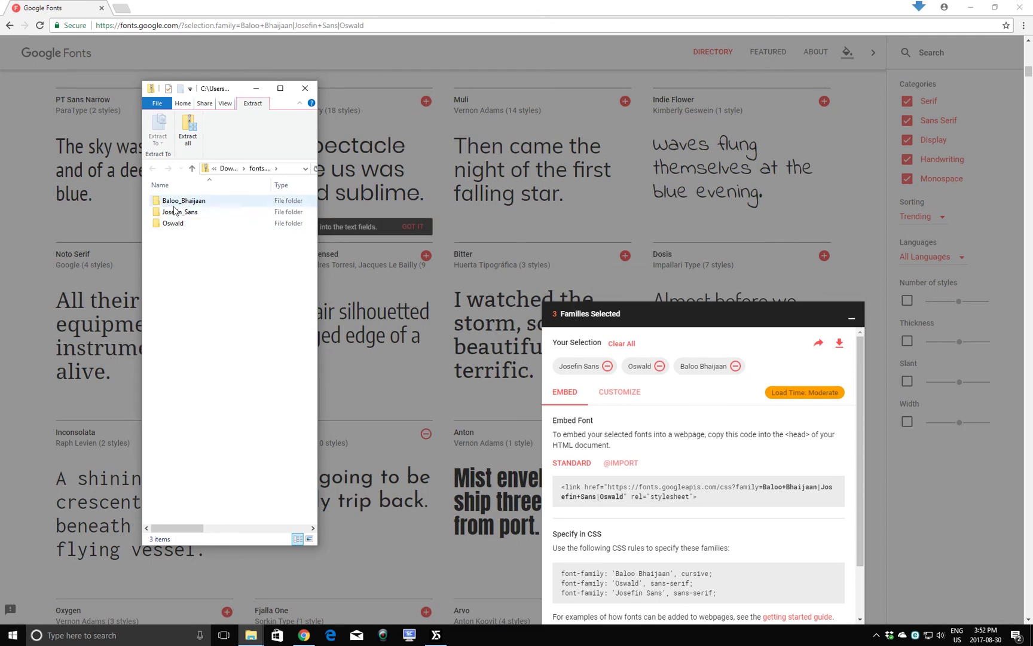
{"action": "left_click_drag", "start_coordinate": [318, 258], "coordinate": [994, 273]}
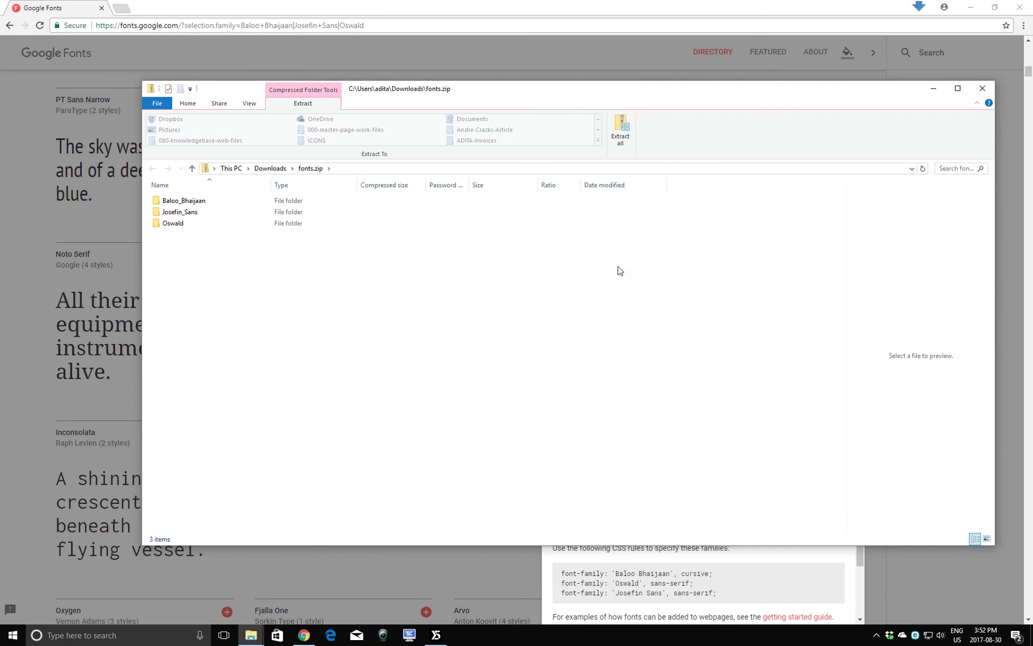
{"action": "left_click", "coordinate": [189, 202]}
{"action": "double_click", "coordinate": [189, 202]}
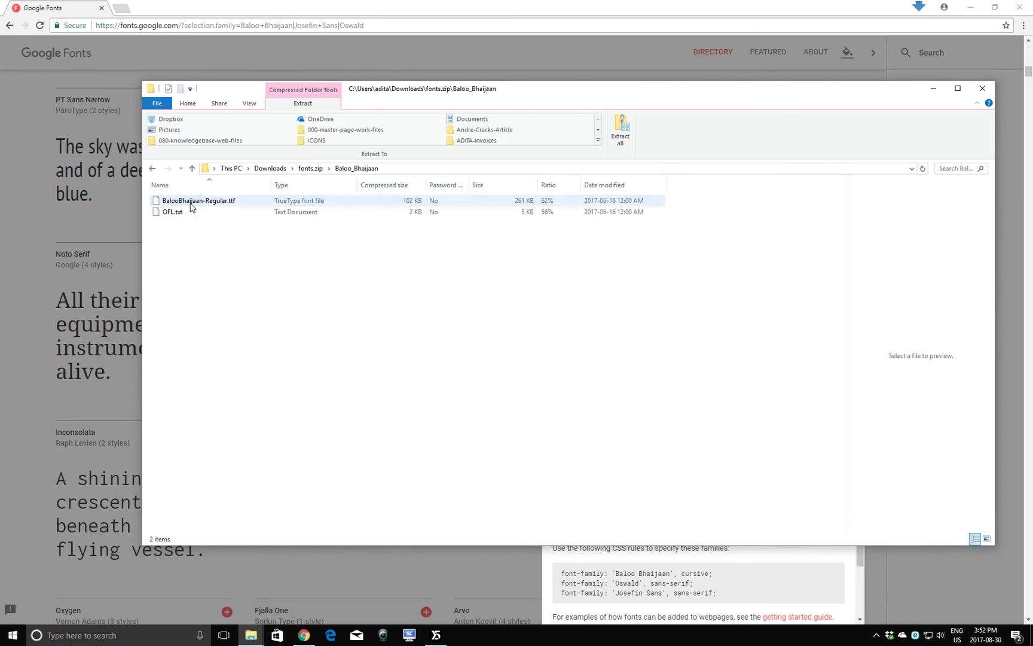
{"action": "left_click", "coordinate": [153, 170]}
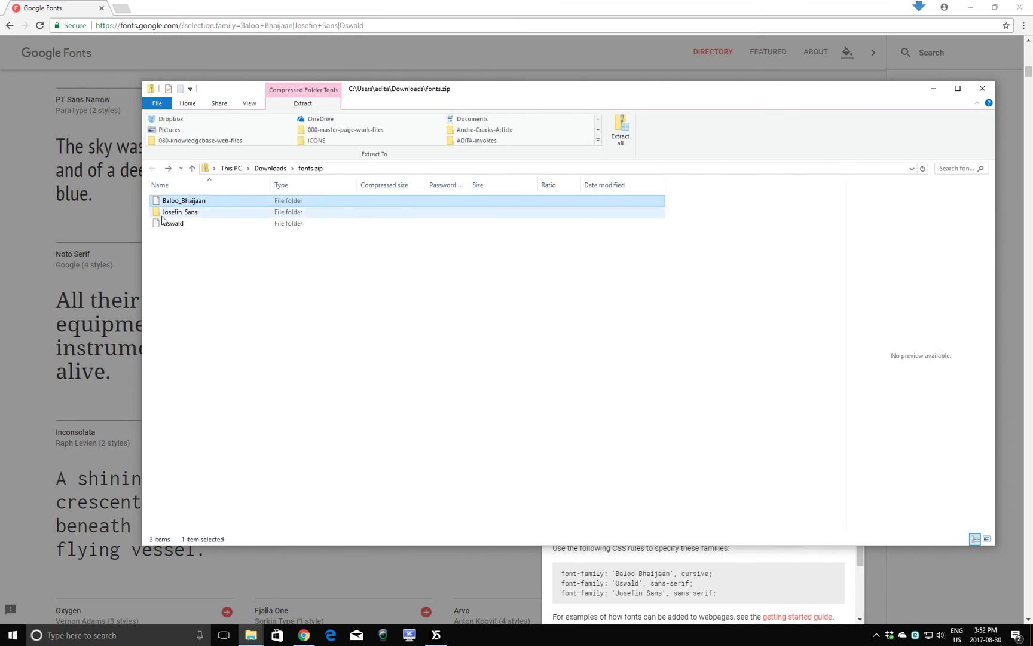
{"action": "double_click", "coordinate": [180, 213]}
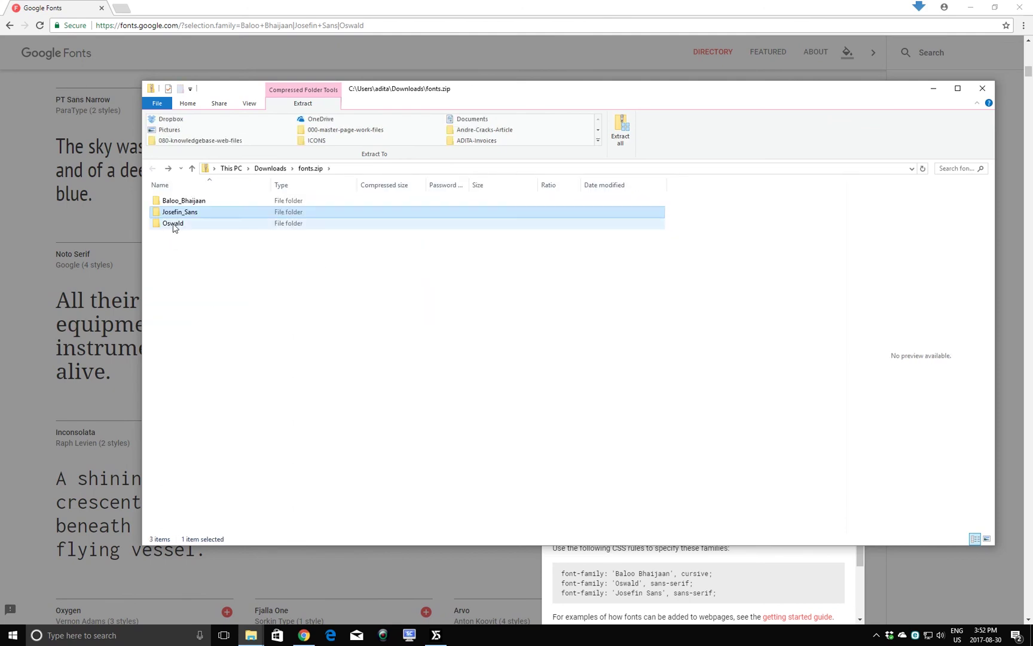
{"action": "double_click", "coordinate": [173, 224]}
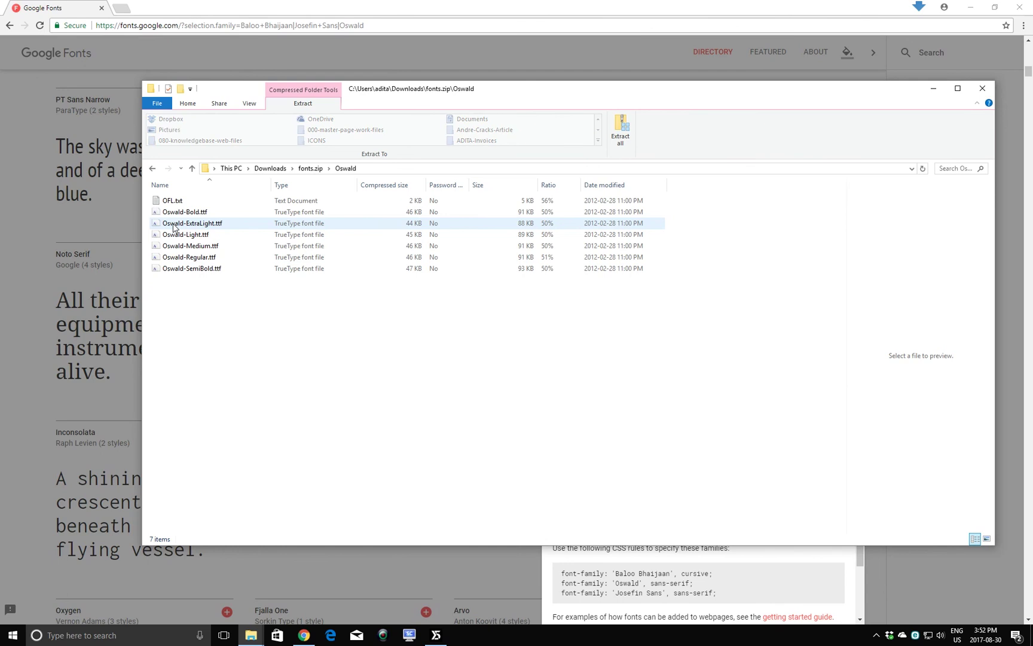
{"action": "left_click", "coordinate": [152, 170]}
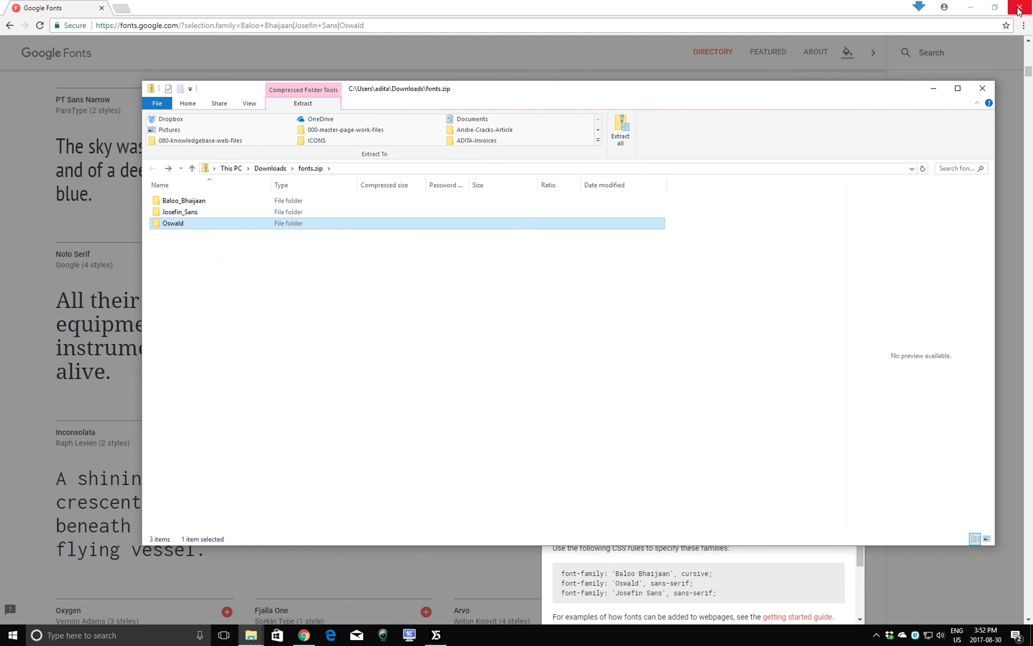
{"action": "key", "text": "alt+F4"}
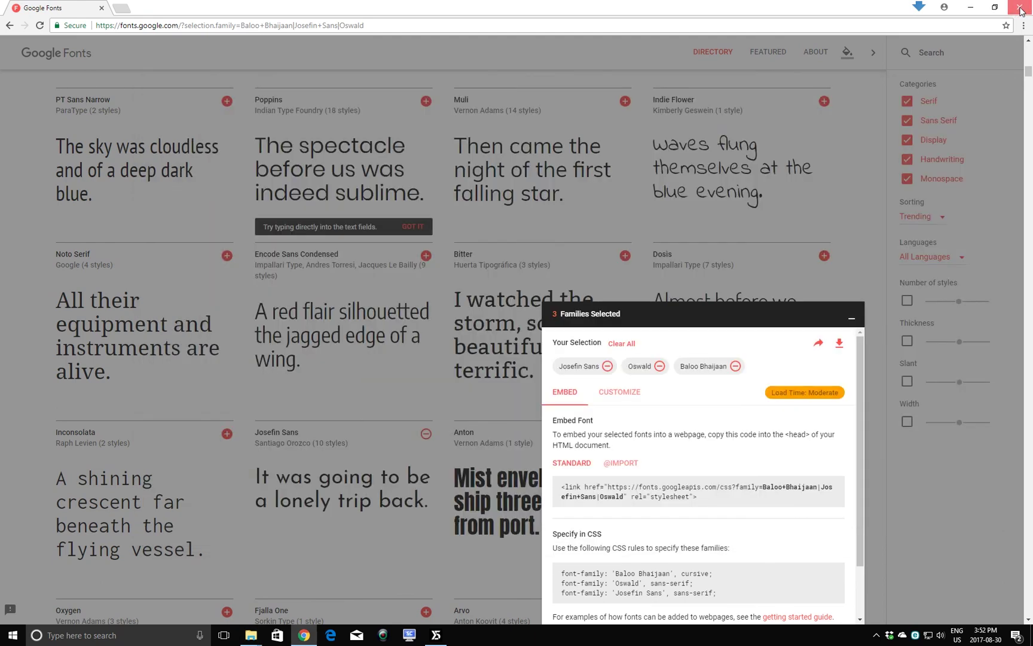
Step: Close Chrome and extract fonts.zip from Downloads into a Downloads\fonts folder
{"action": "left_click", "coordinate": [1021, 9]}
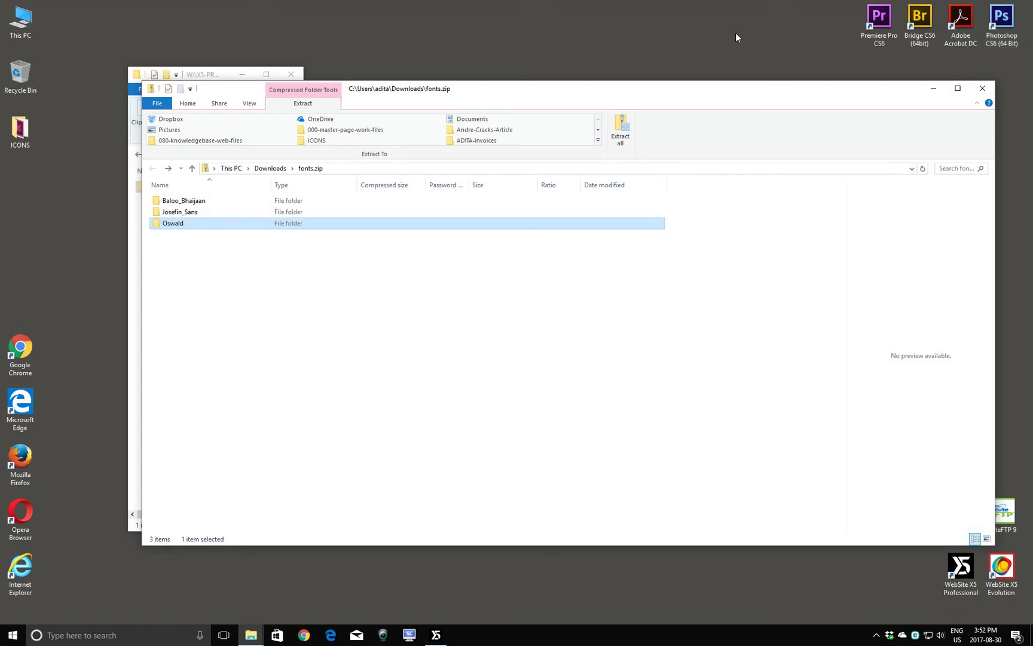
{"action": "left_click_drag", "start_coordinate": [504, 98], "coordinate": [720, 114]}
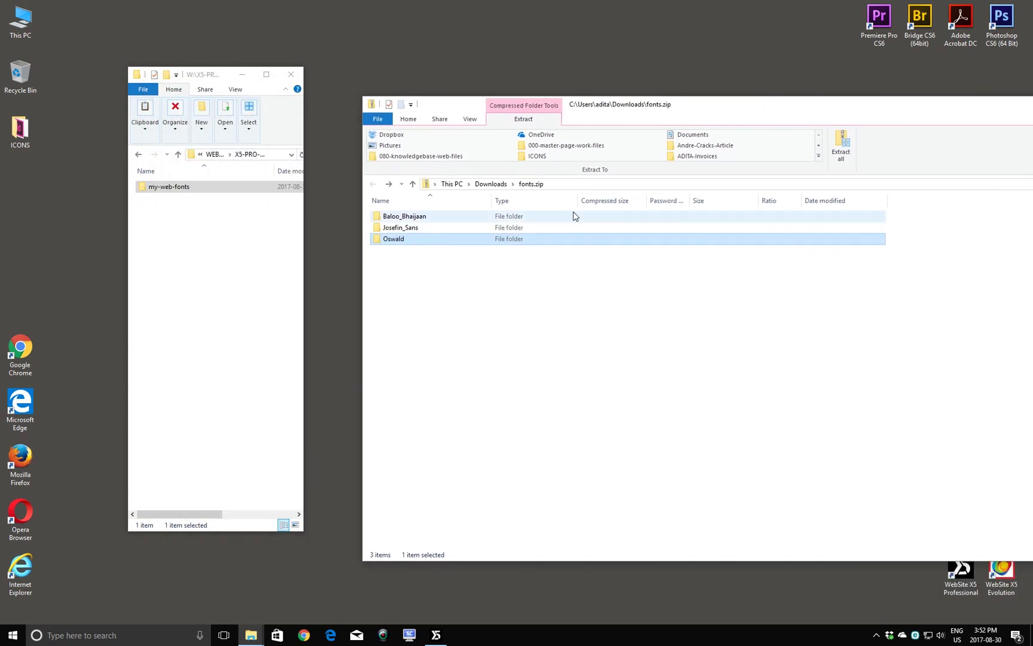
{"action": "left_click", "coordinate": [412, 183]}
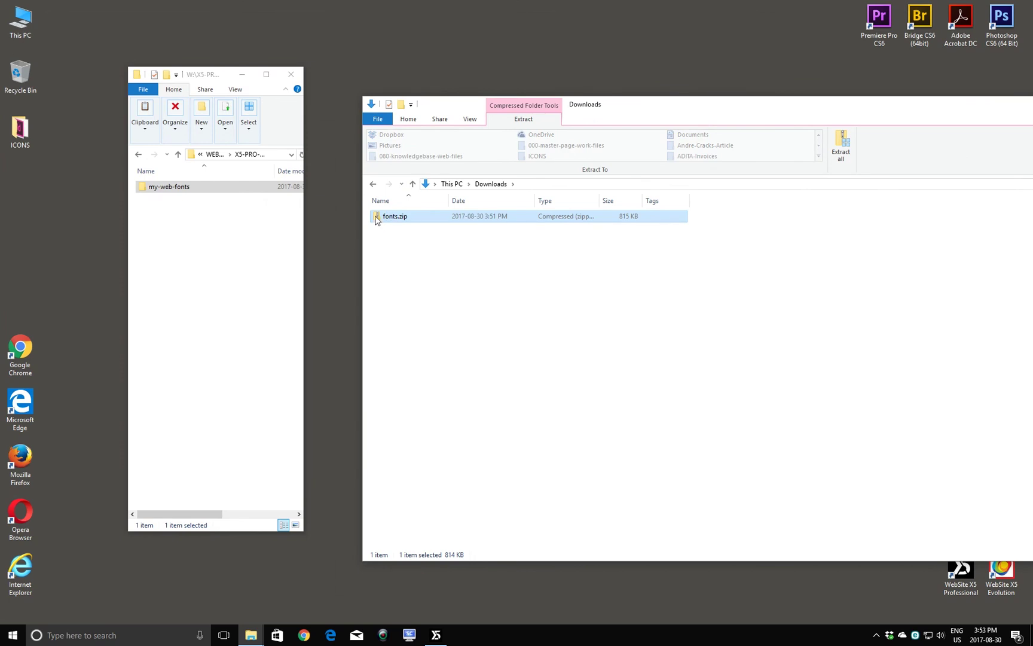
{"action": "left_click_drag", "start_coordinate": [376, 220], "coordinate": [460, 328]}
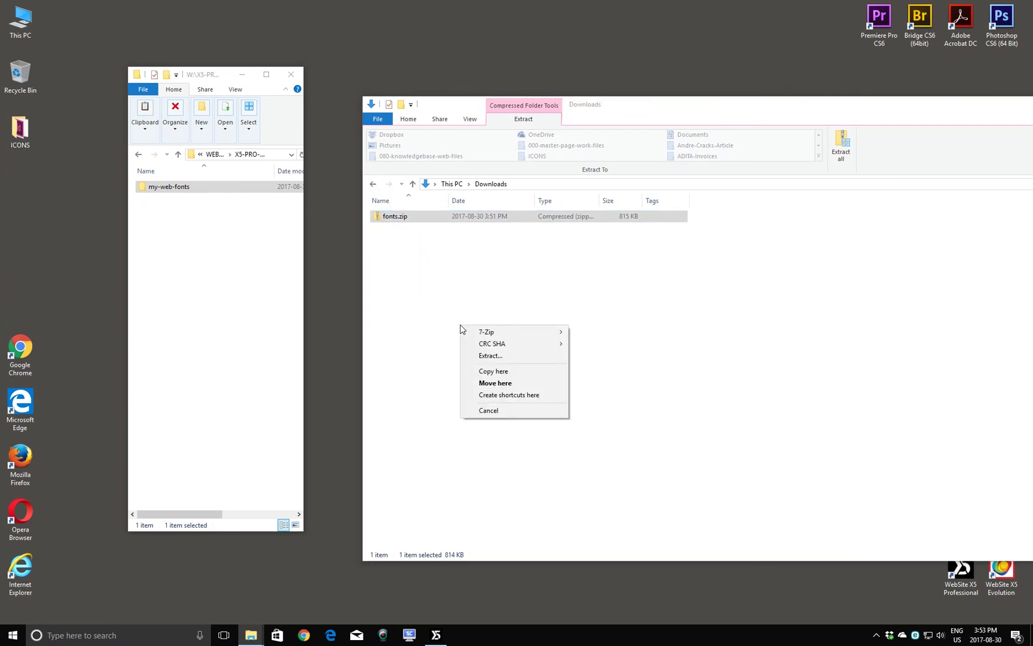
{"action": "left_click", "coordinate": [490, 355]}
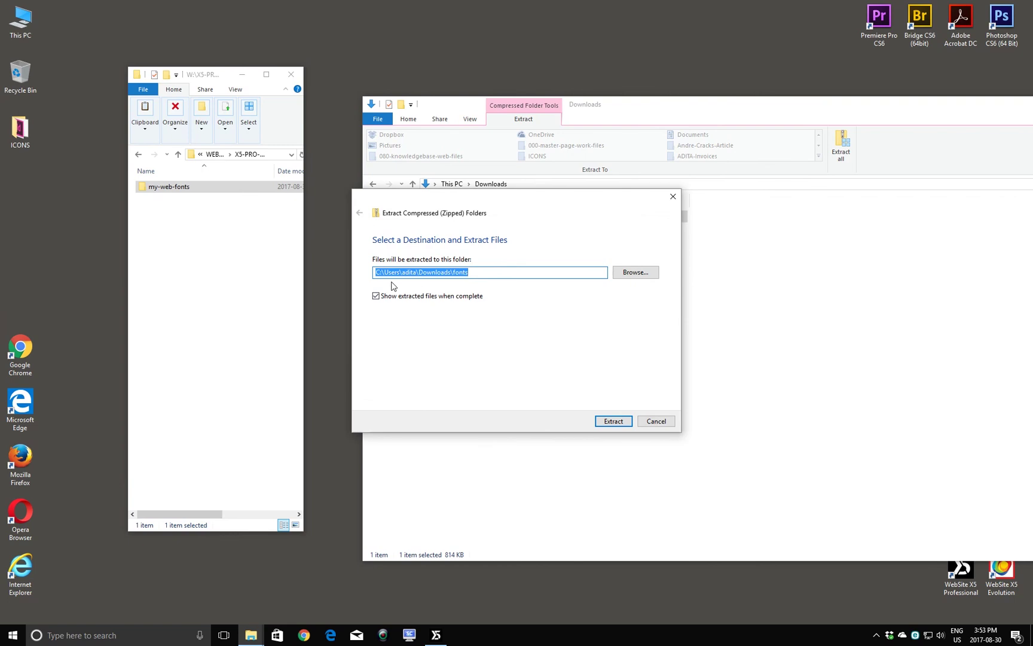
{"action": "left_click", "coordinate": [613, 422]}
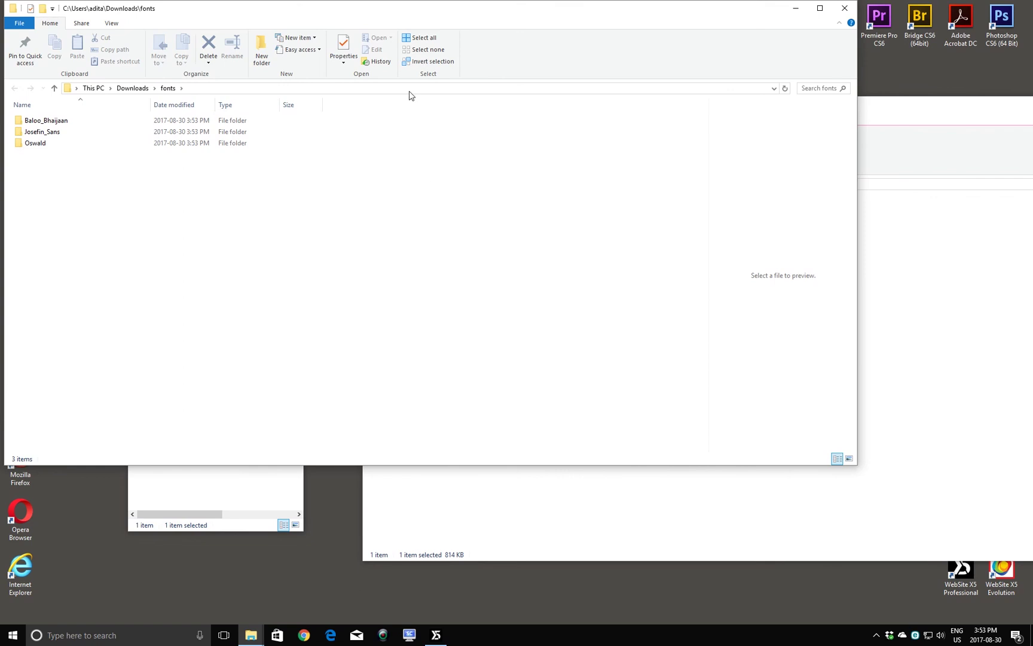
Step: Close the Downloads window and place the extracted fonts window beside my-web-fonts
{"action": "left_click_drag", "start_coordinate": [308, 14], "coordinate": [725, 158]}
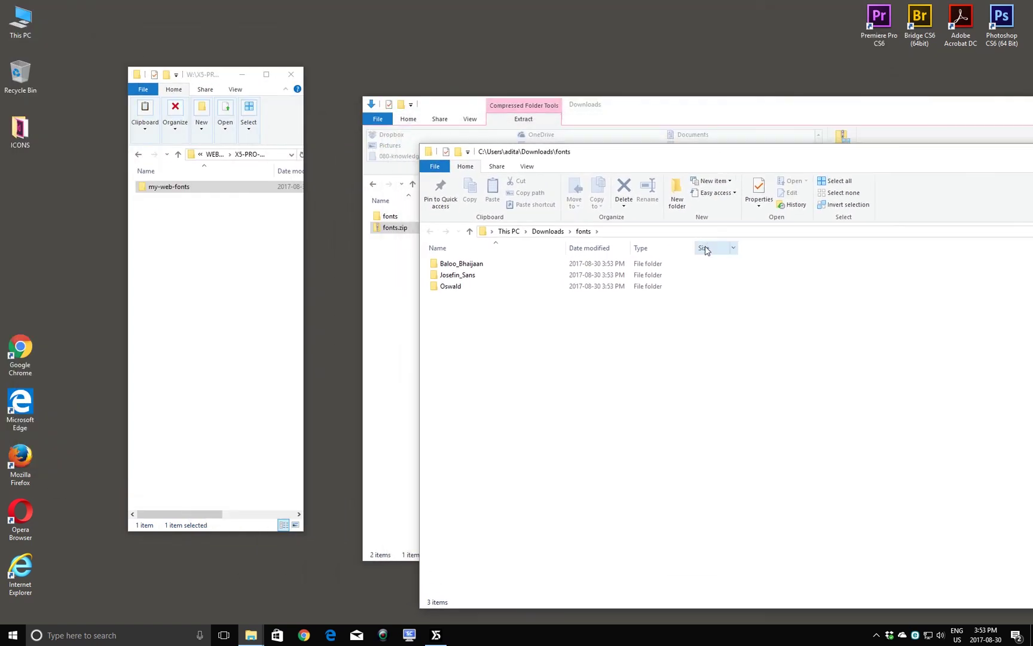
{"action": "left_click_drag", "start_coordinate": [935, 111], "coordinate": [710, 111]}
{"action": "left_click", "coordinate": [980, 106]}
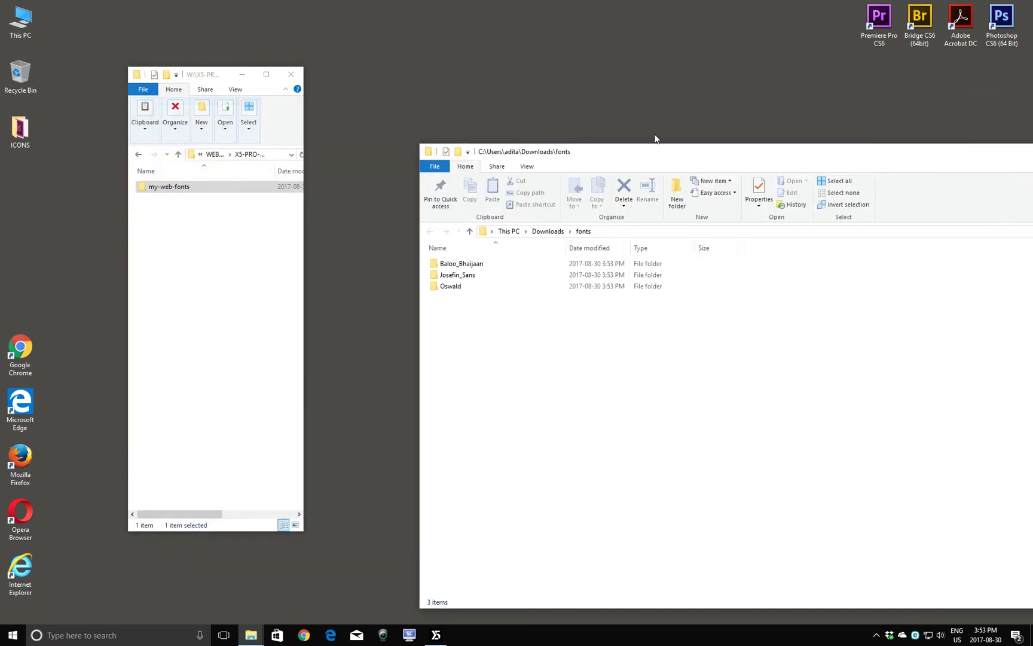
{"action": "left_click_drag", "start_coordinate": [655, 148], "coordinate": [571, 79]}
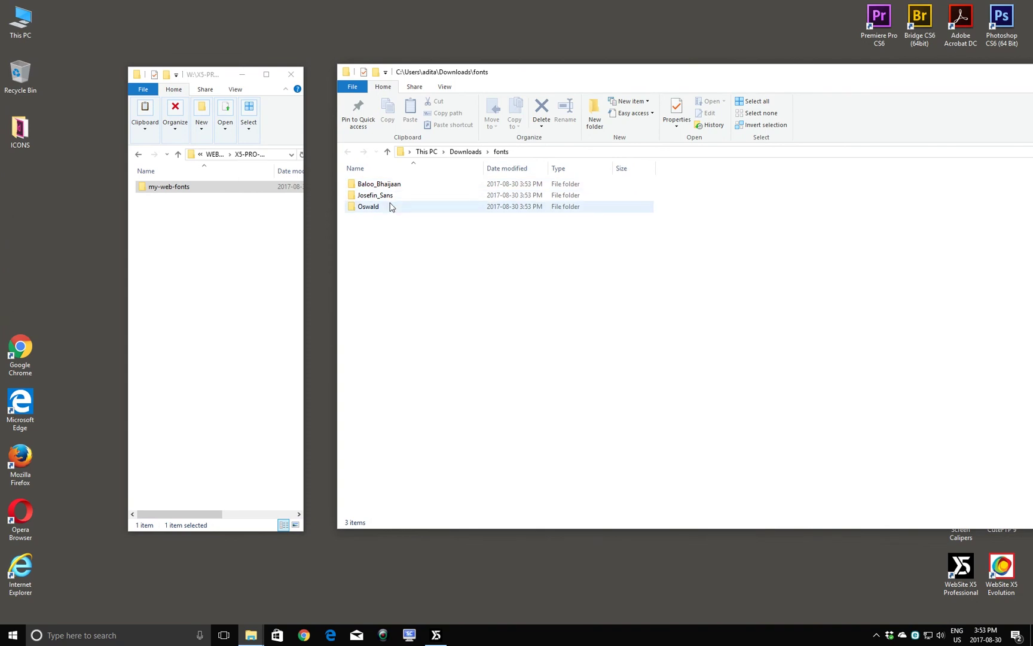
Step: Copy BalooBhaijaan-Regular.ttf into the my-web-fonts folder
{"action": "double_click", "coordinate": [140, 186]}
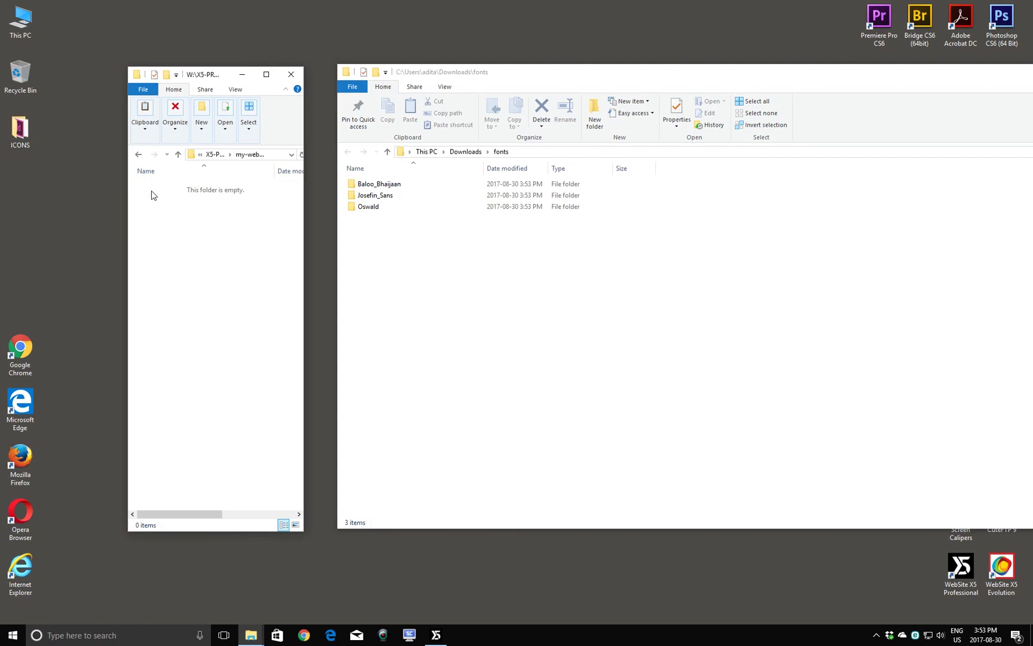
{"action": "double_click", "coordinate": [352, 187]}
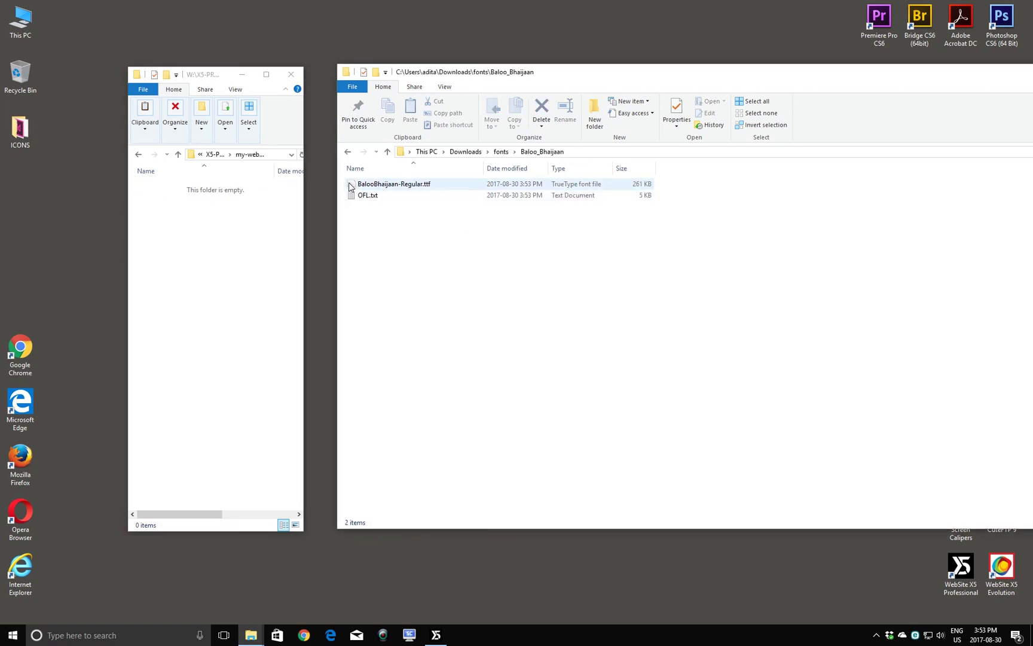
{"action": "left_click", "coordinate": [351, 186]}
{"action": "left_click_drag", "start_coordinate": [352, 186], "coordinate": [194, 257]}
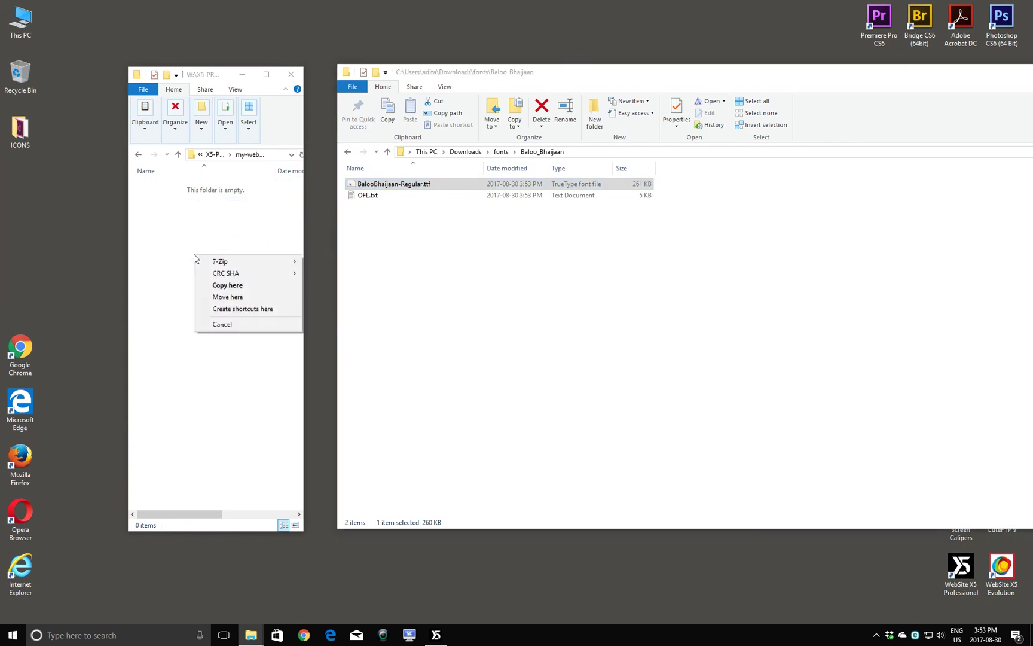
{"action": "left_click", "coordinate": [221, 287]}
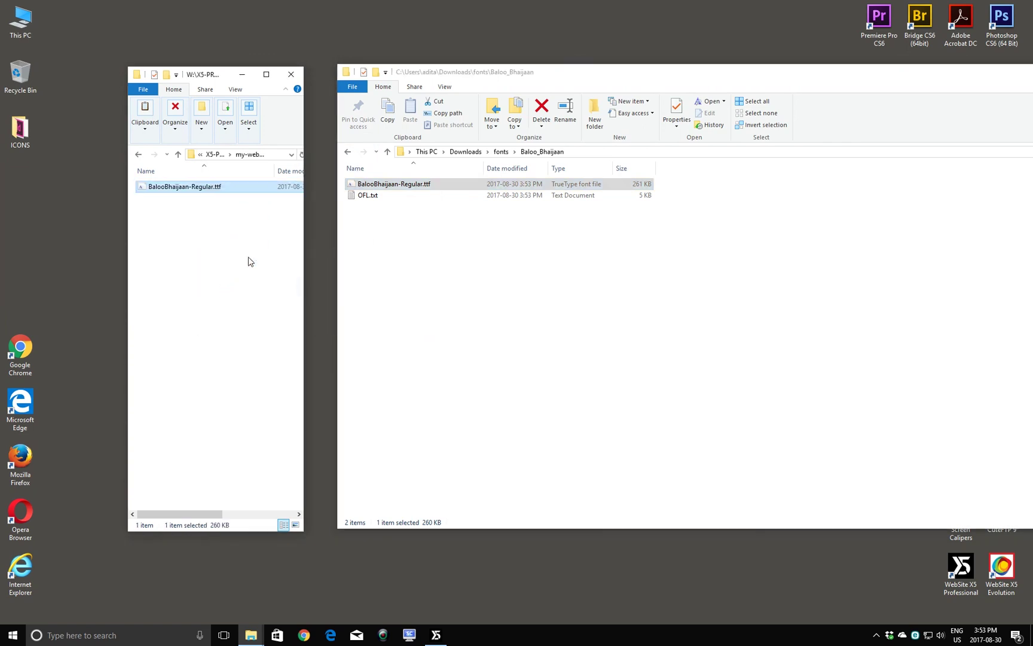
Step: Copy all ten Josefin Sans TTF files into my-web-fonts
{"action": "left_click", "coordinate": [348, 153]}
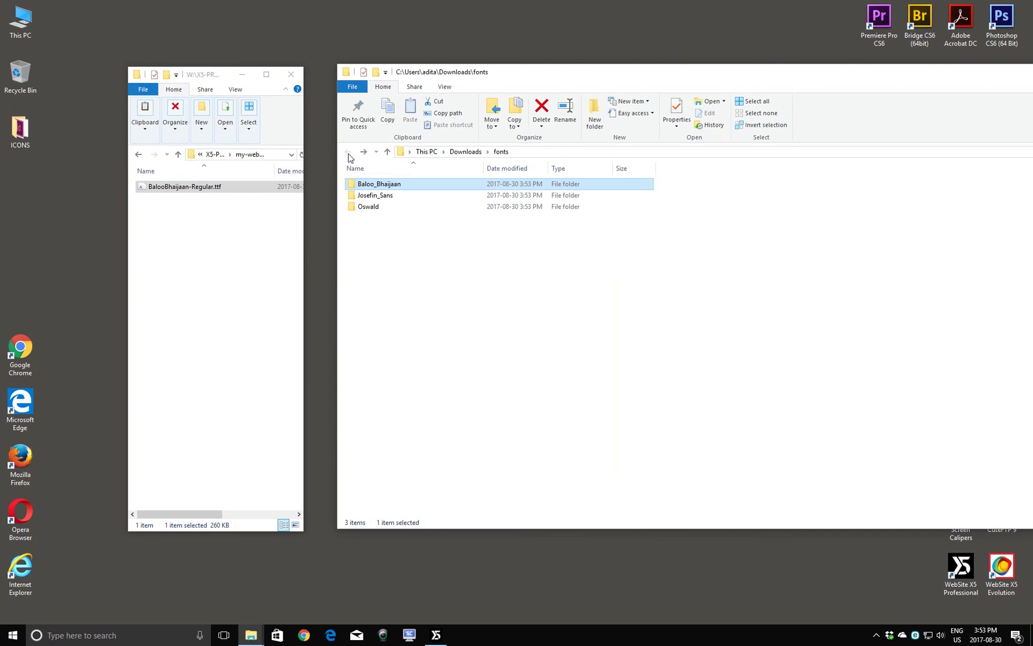
{"action": "double_click", "coordinate": [374, 199]}
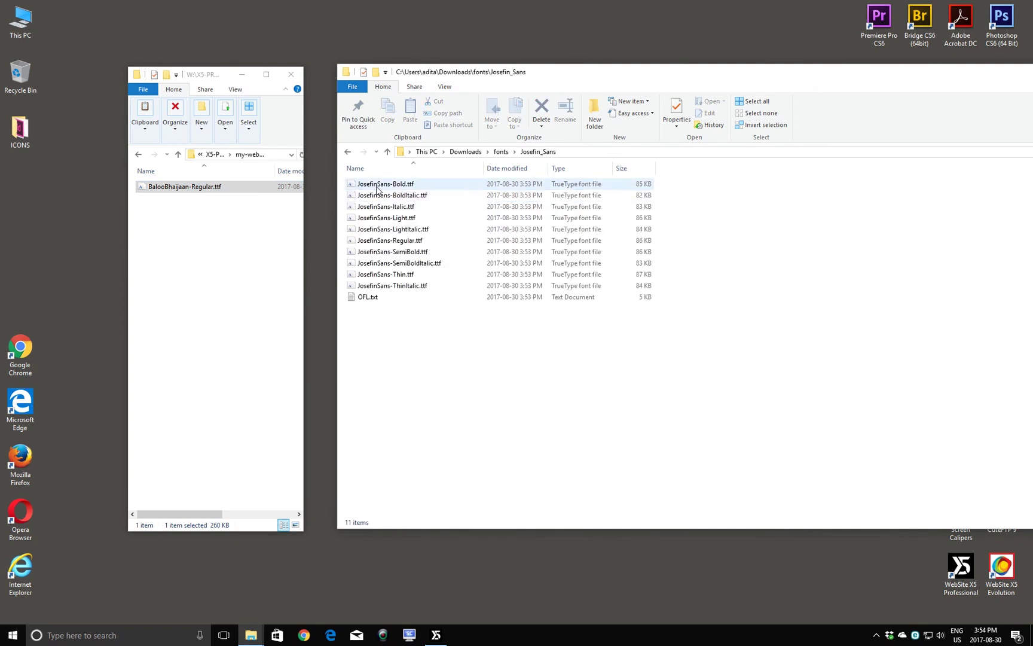
{"action": "left_click", "coordinate": [377, 185]}
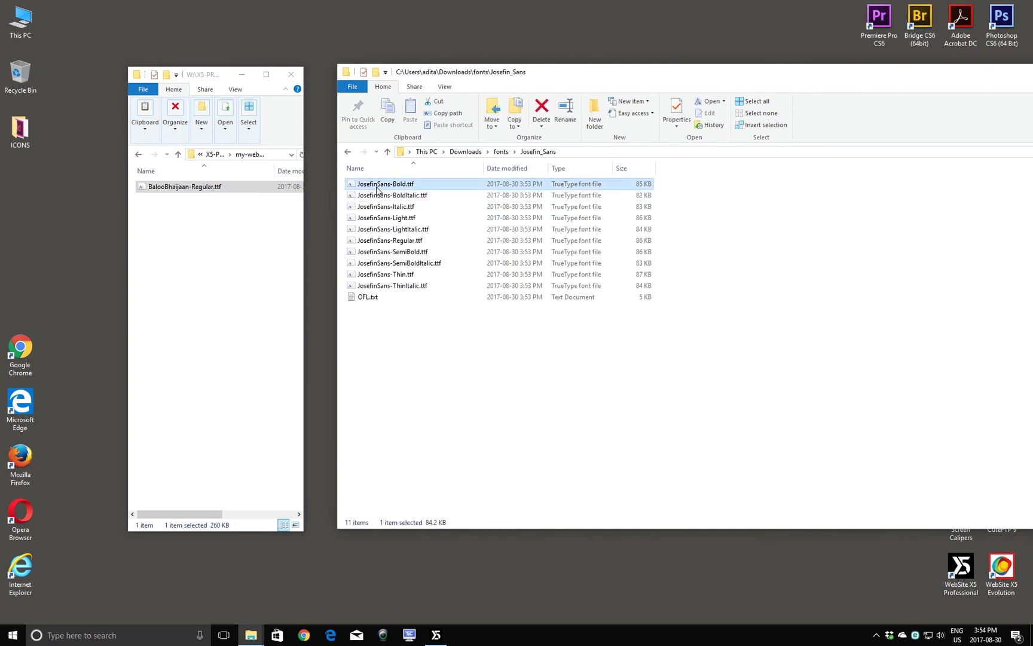
{"action": "left_click", "coordinate": [375, 287], "text": "shift"}
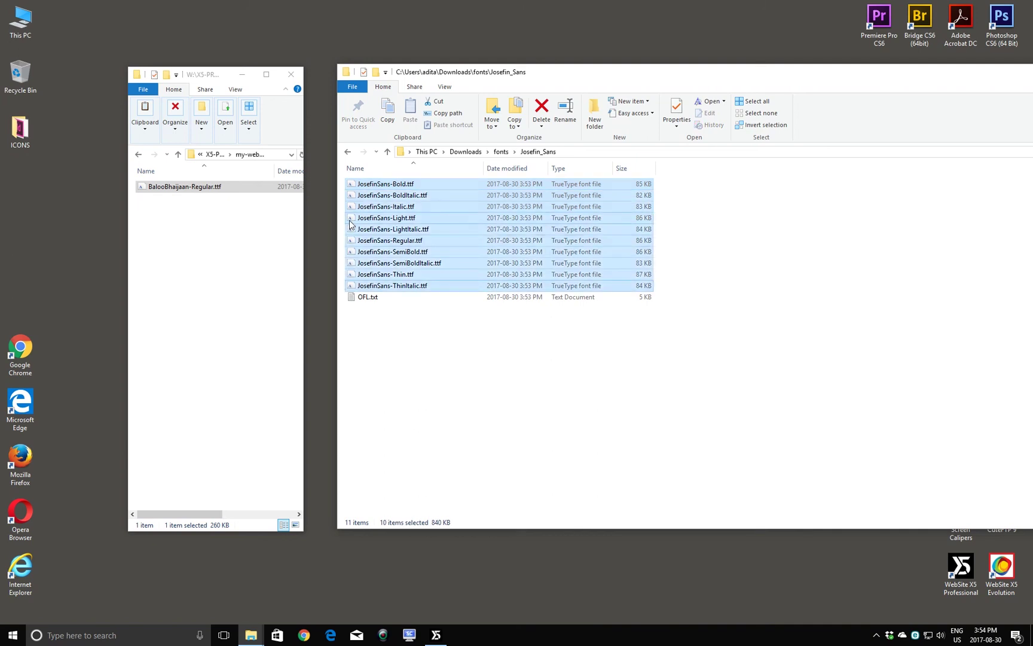
{"action": "left_click_drag", "start_coordinate": [350, 219], "coordinate": [167, 273]}
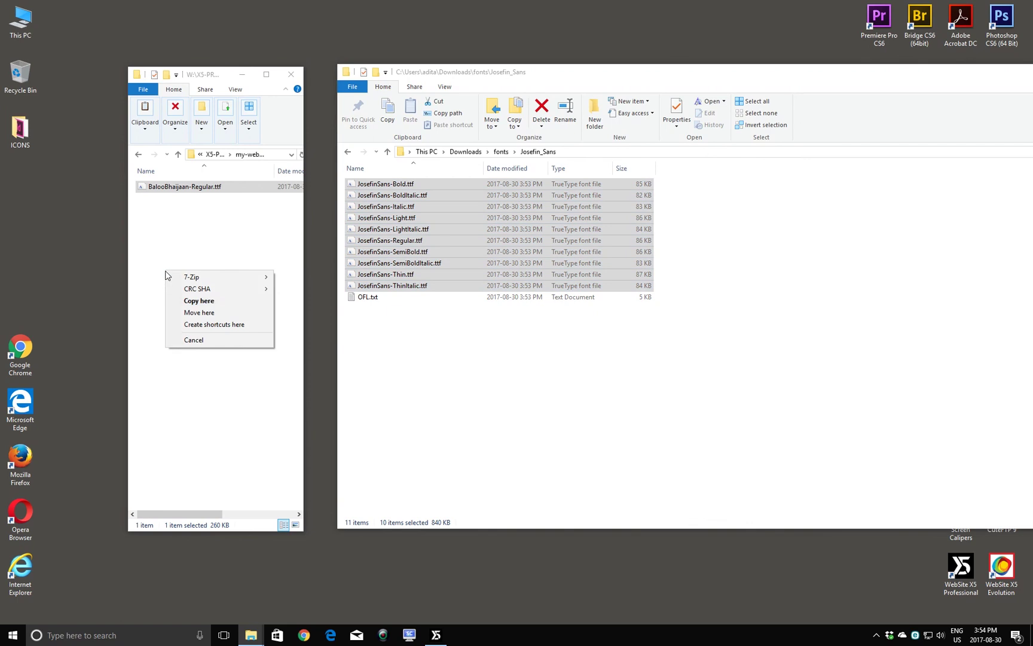
{"action": "left_click", "coordinate": [187, 304]}
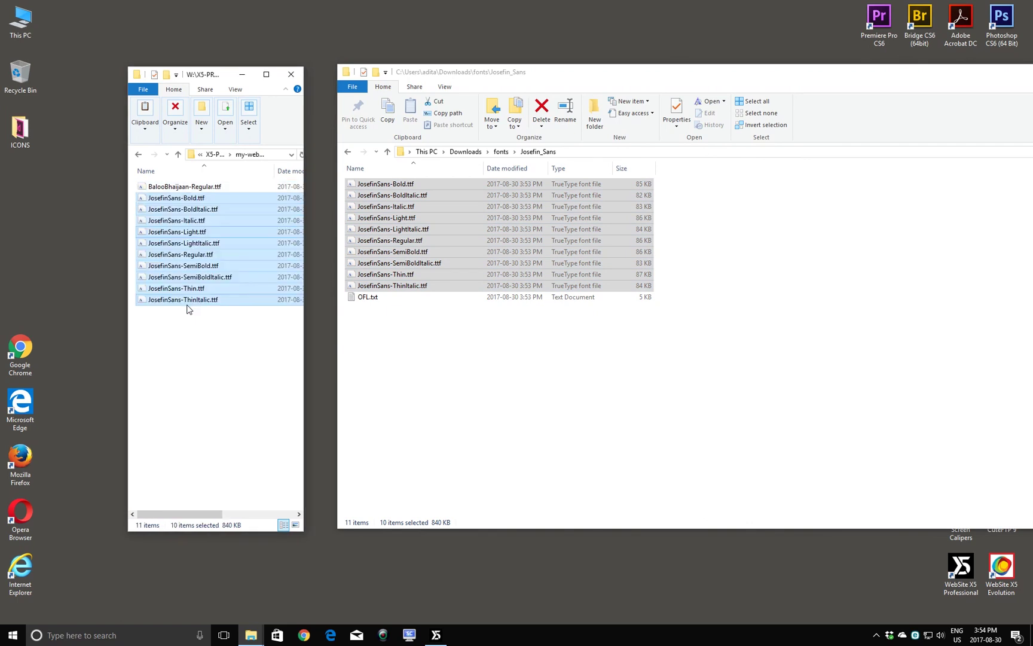
Step: Copy the six Oswald TTF files, Oswald-Bold.ttf onward, into my-web-fonts
{"action": "left_click", "coordinate": [348, 152]}
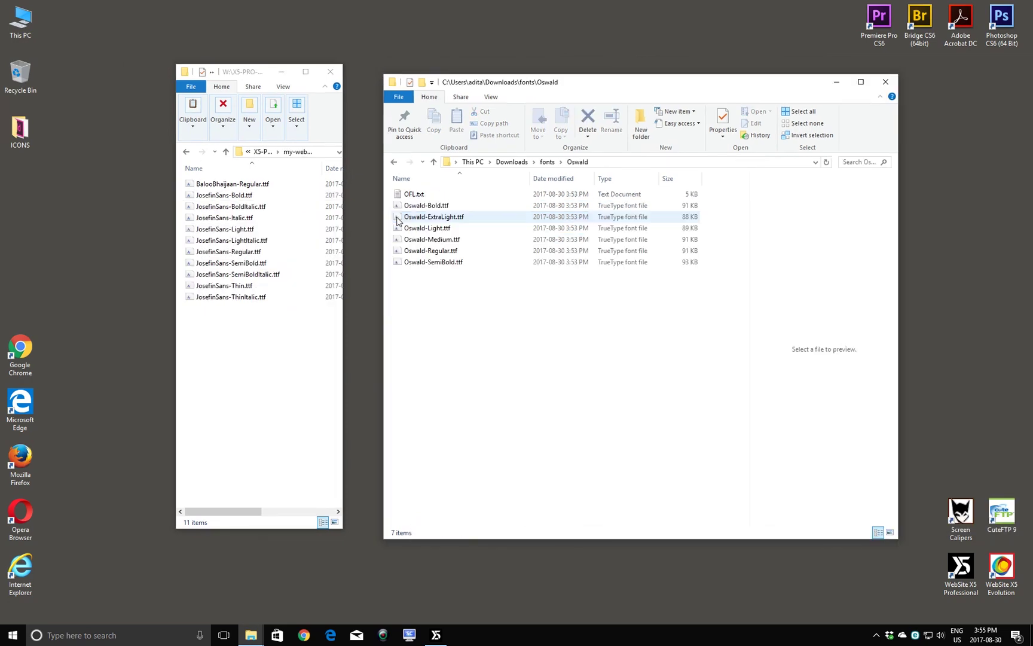
{"action": "left_click", "coordinate": [414, 208]}
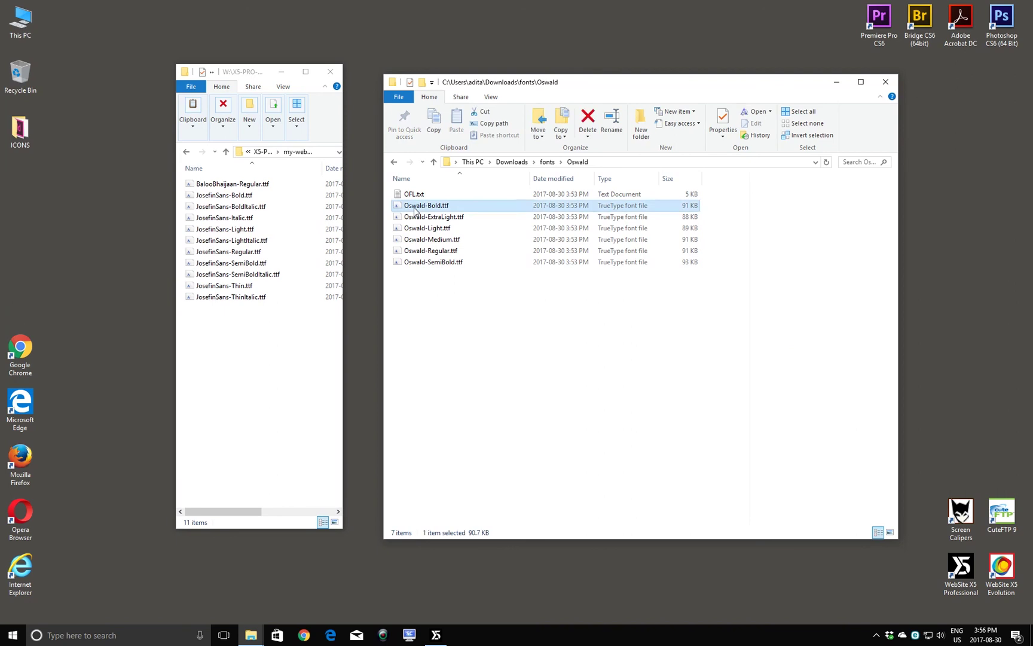
{"action": "left_click", "coordinate": [424, 264], "text": "shift"}
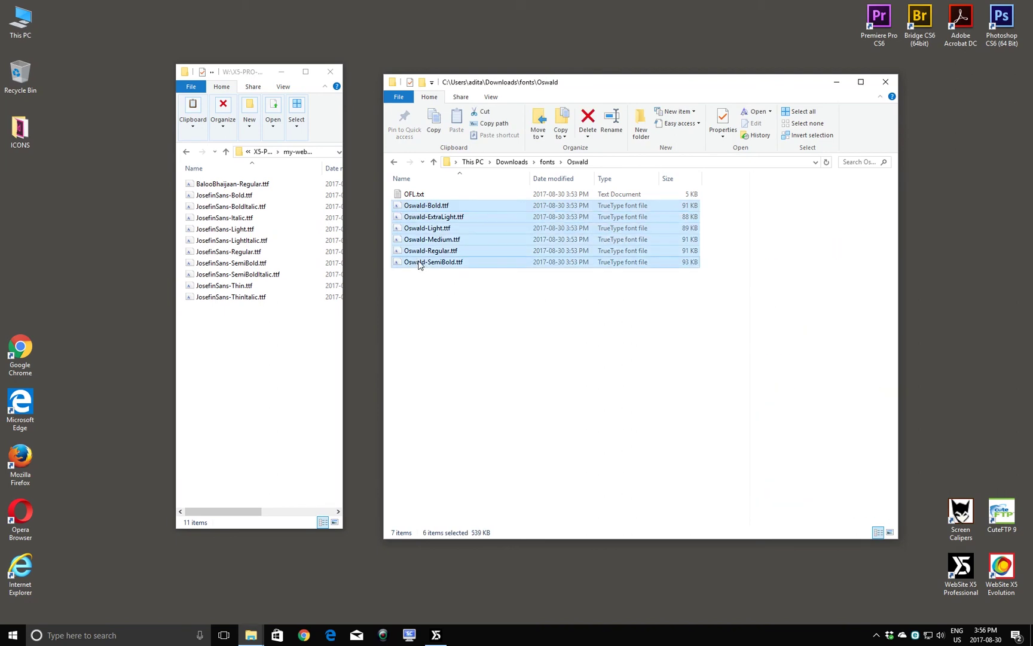
{"action": "left_click_drag", "start_coordinate": [420, 264], "coordinate": [221, 375]}
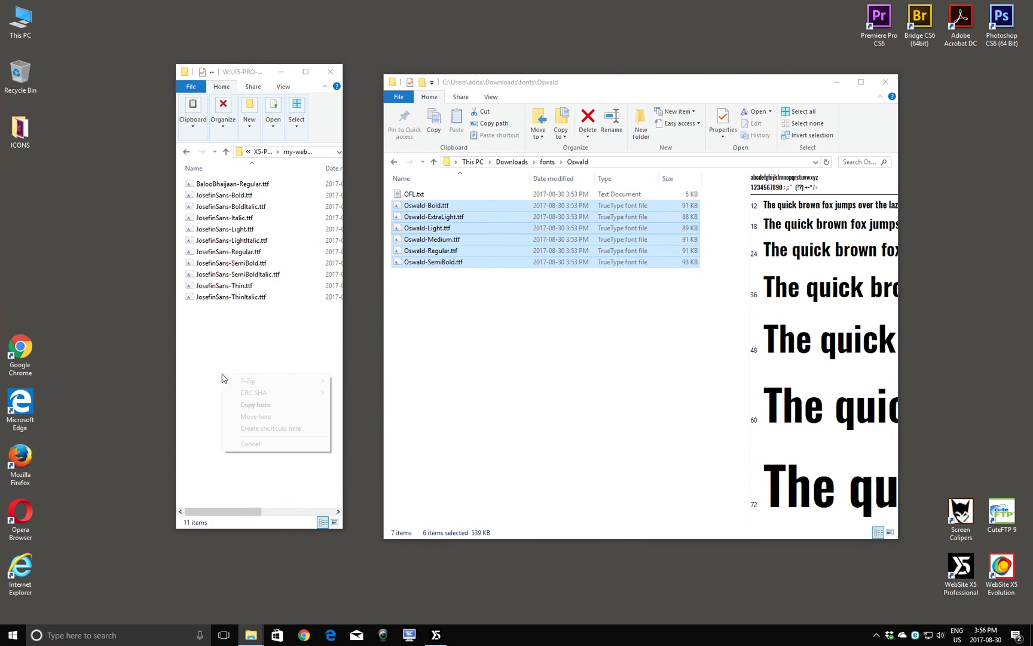
{"action": "left_click", "coordinate": [256, 405]}
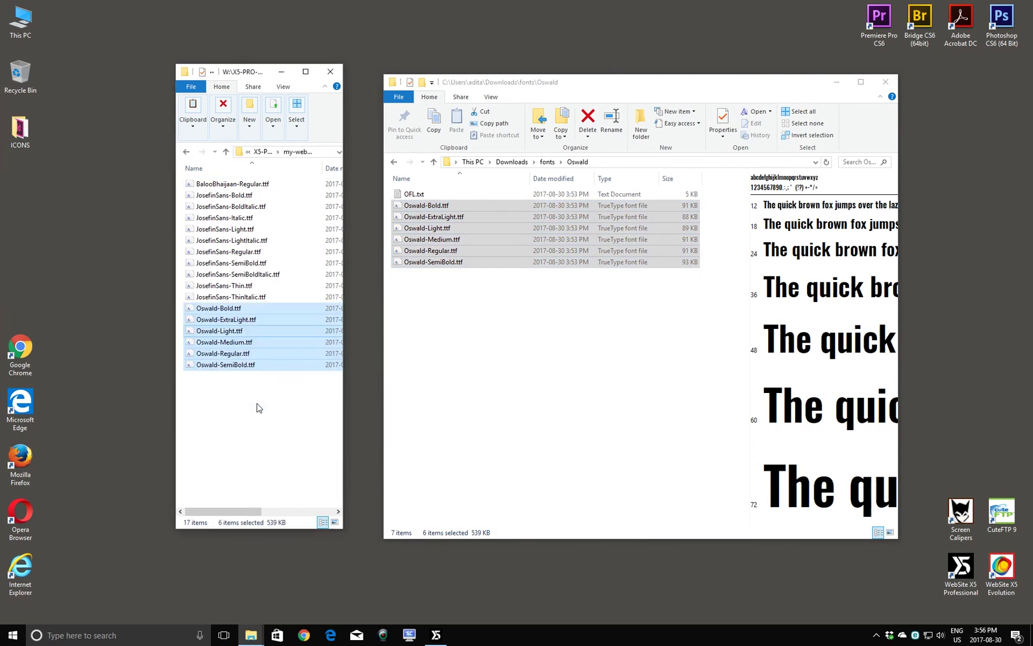
{"action": "left_click", "coordinate": [258, 407]}
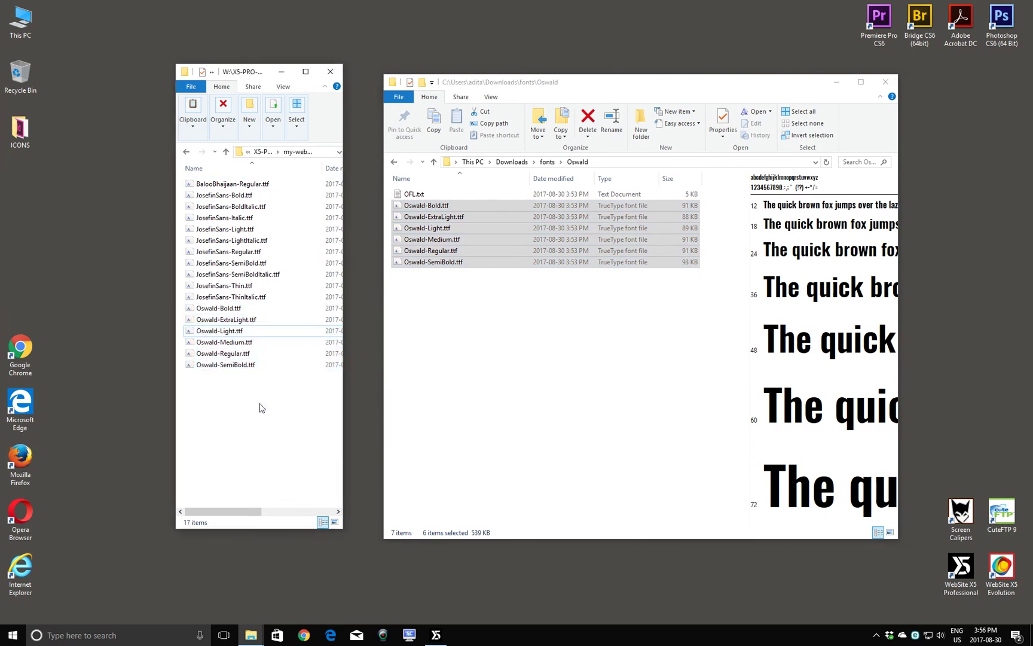
Step: Close the Oswald downloads folder, confirm my-web-fonts holds all 17 font files, then close Explorer
{"action": "left_click", "coordinate": [886, 83]}
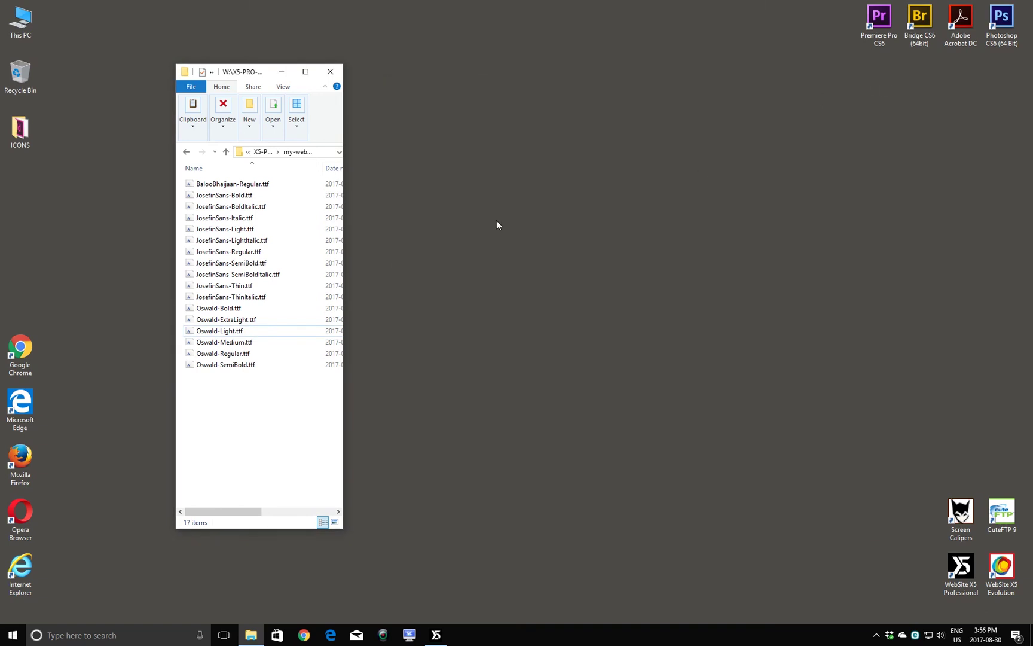
{"action": "left_click_drag", "start_coordinate": [346, 201], "coordinate": [602, 203]}
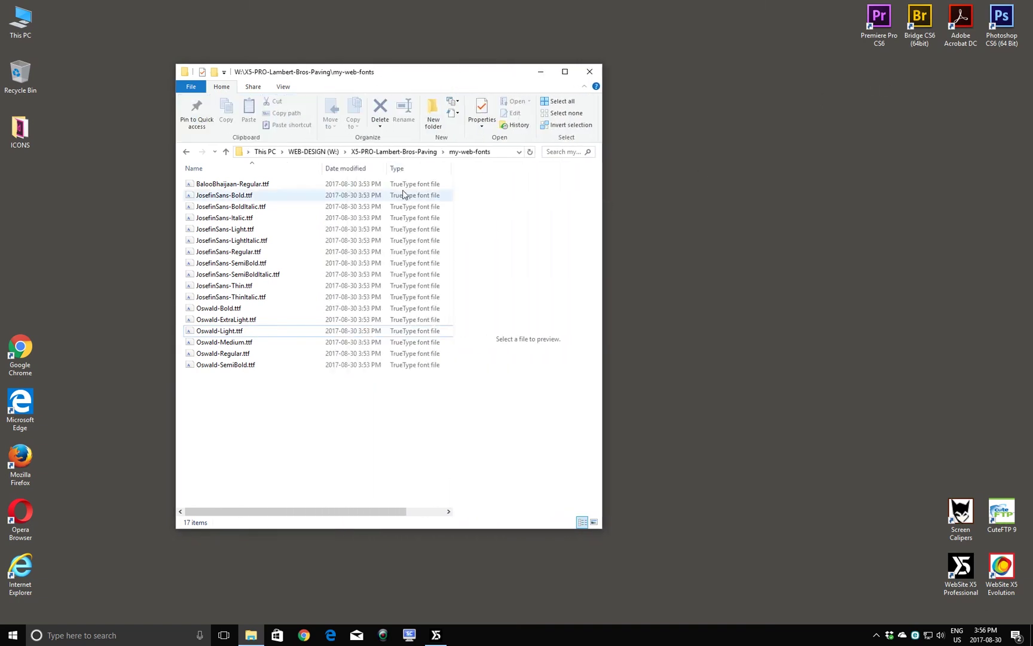
{"action": "left_click", "coordinate": [186, 152]}
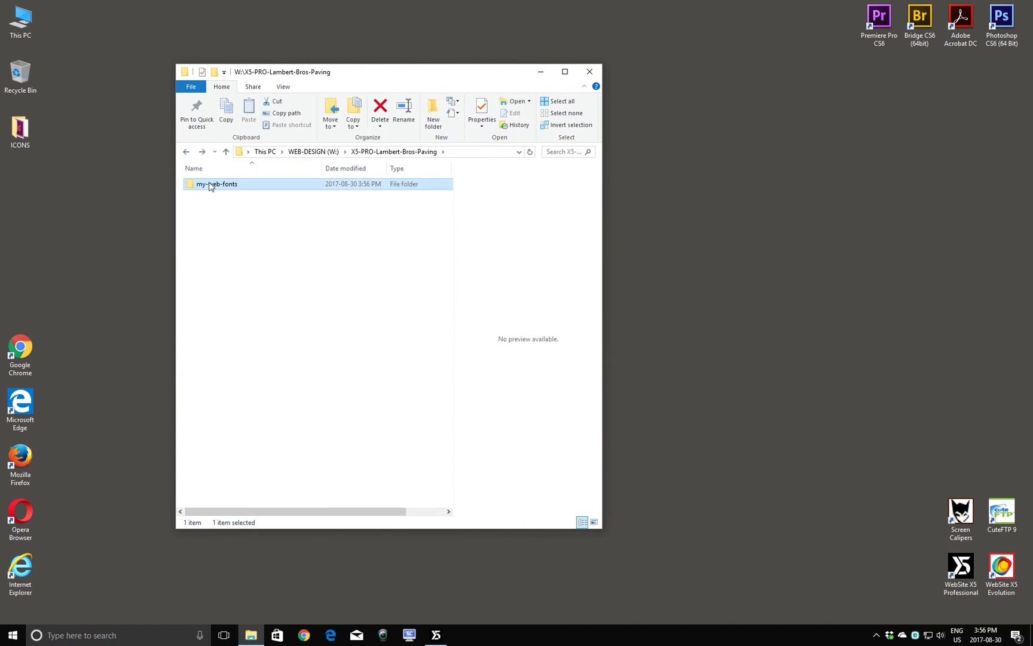
{"action": "left_click", "coordinate": [187, 154]}
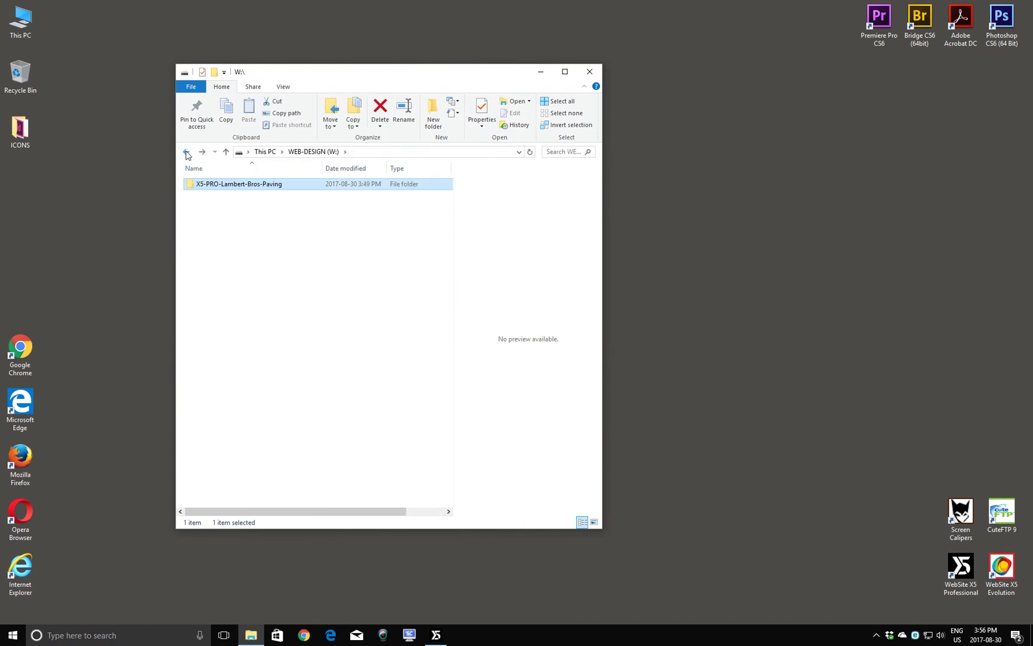
{"action": "double_click", "coordinate": [214, 186]}
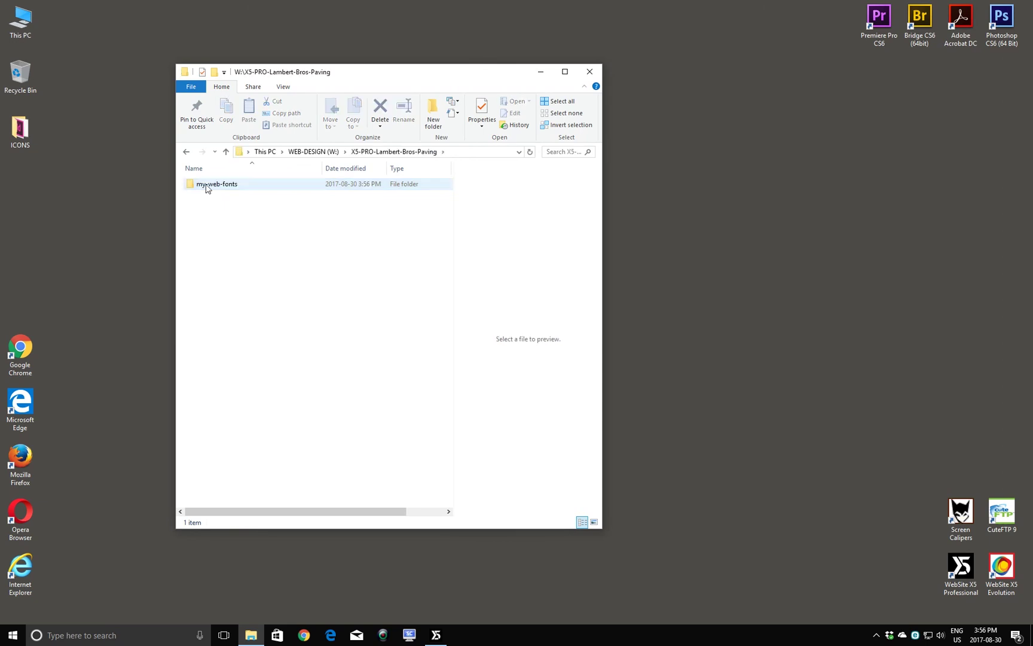
{"action": "double_click", "coordinate": [215, 184]}
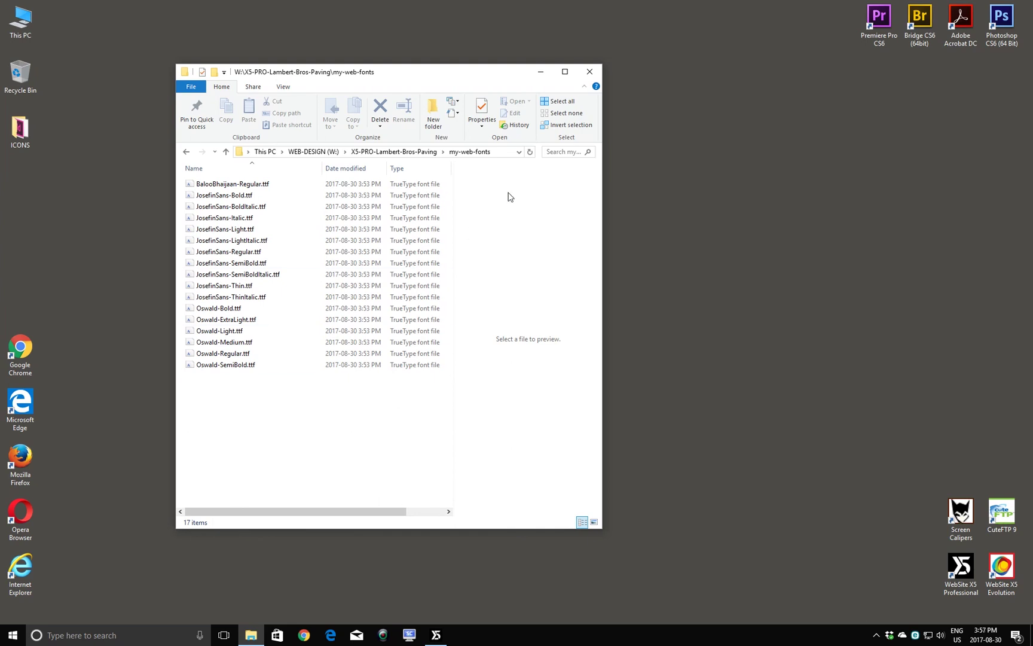
{"action": "left_click", "coordinate": [591, 72]}
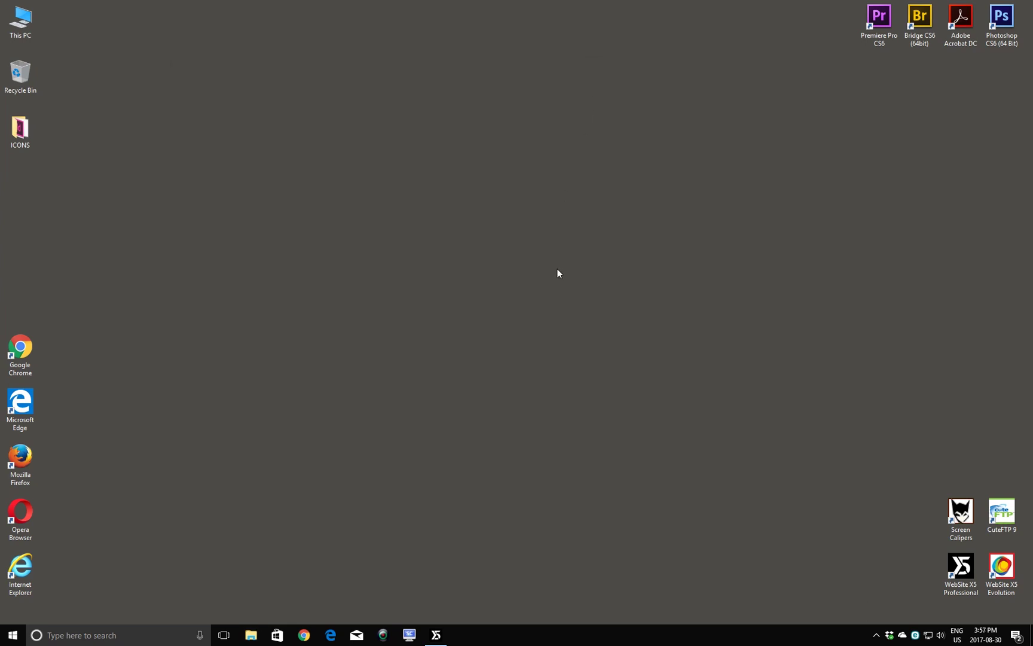
Step: Bring WebSite X5 back and show the empty Web Font page in Preferences
{"action": "left_click", "coordinate": [437, 640]}
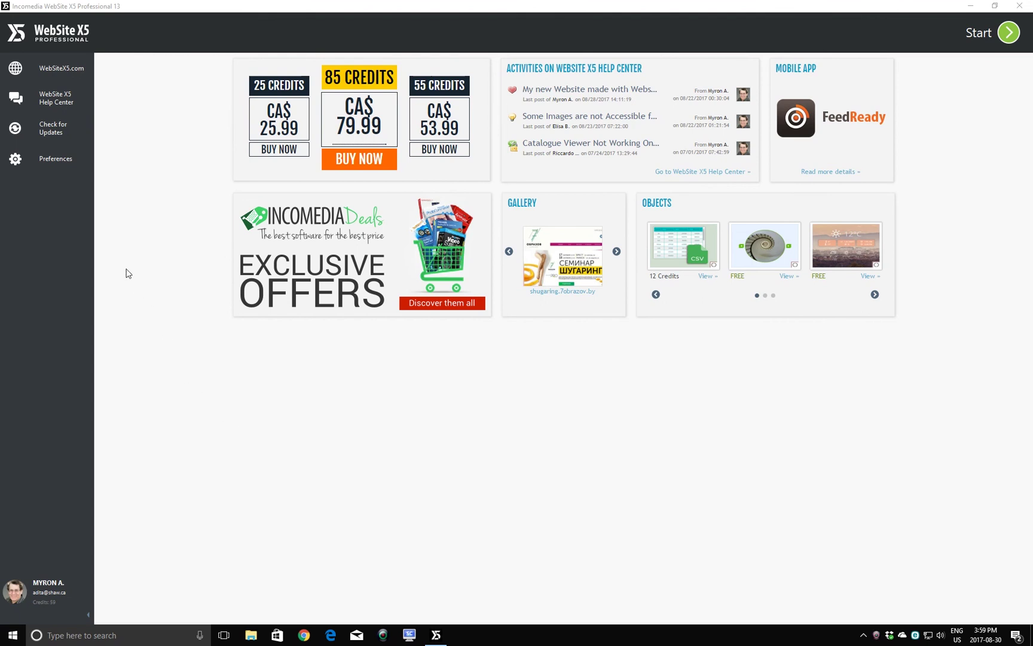
{"action": "left_click", "coordinate": [63, 165]}
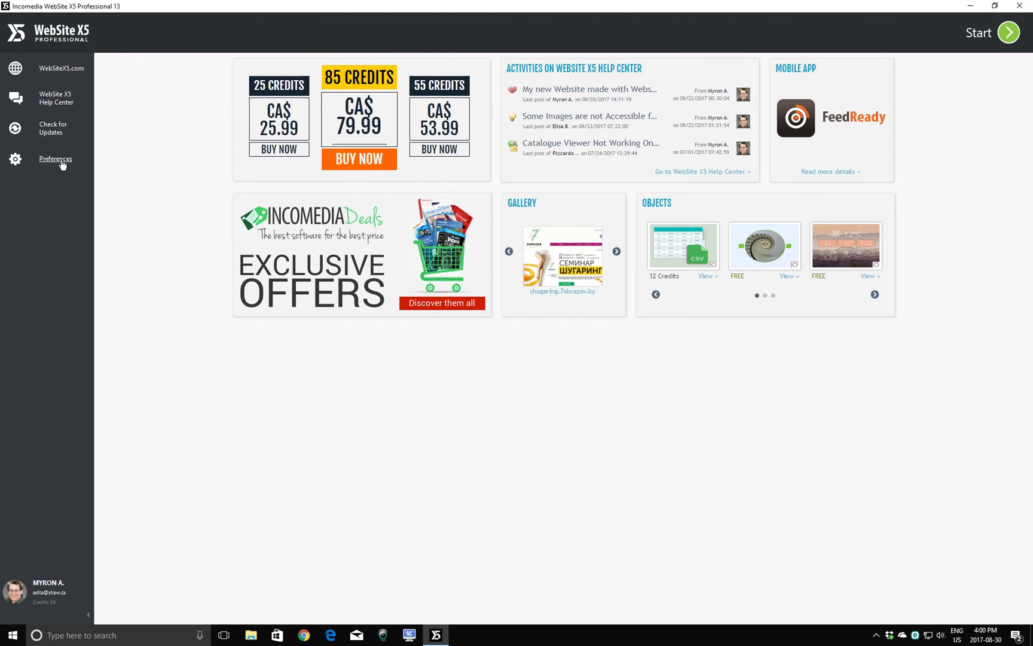
{"action": "left_click", "coordinate": [62, 160]}
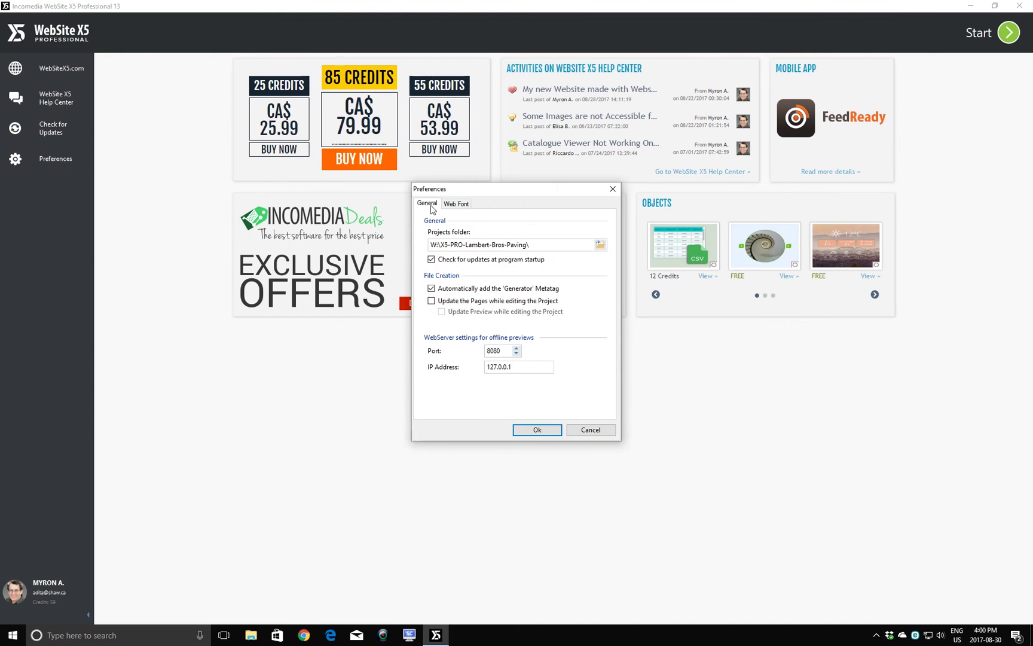
{"action": "left_click", "coordinate": [457, 205]}
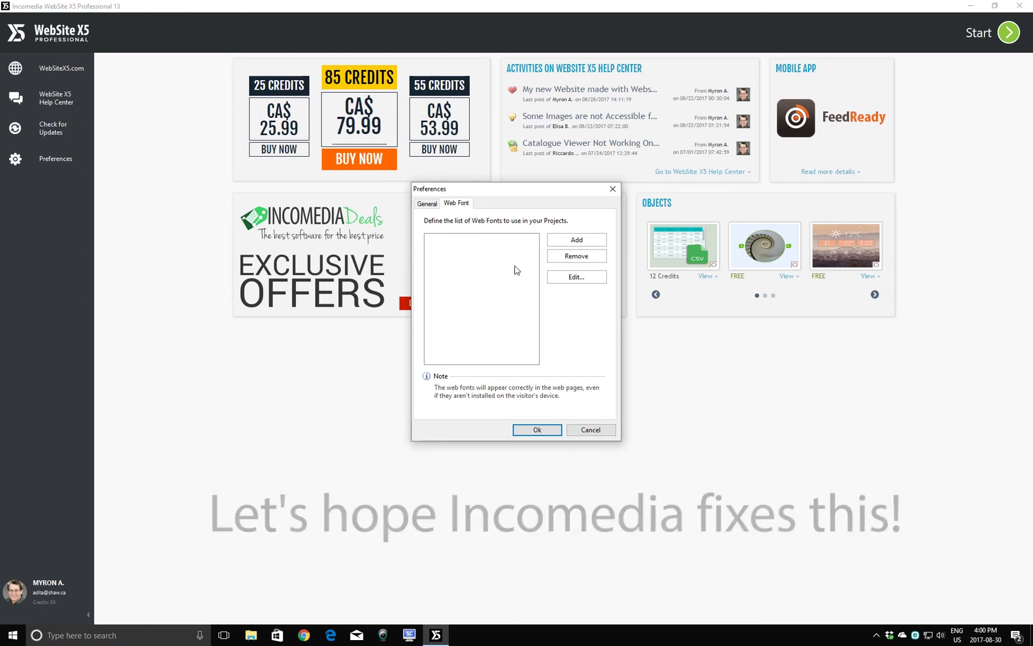
Step: Add BalooBhaijaan-Regular.ttf from W:\X5-PRO-Lambert-Bros-Paving\my-web-fonts as web font Baloo Bhaijaan Regular
{"action": "left_click", "coordinate": [558, 244]}
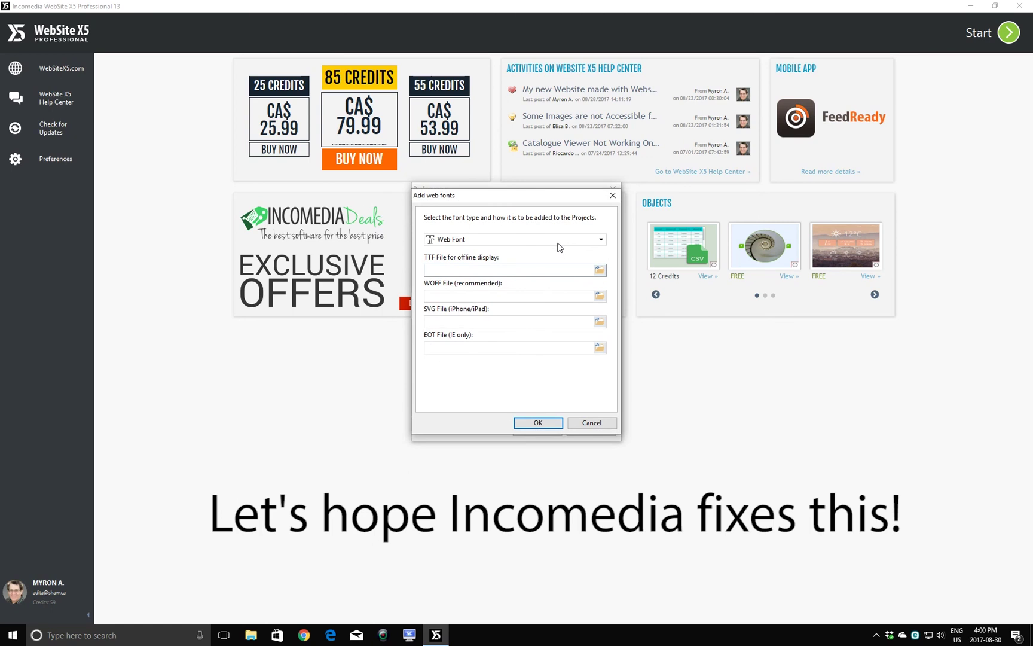
{"action": "left_click", "coordinate": [599, 272]}
{"action": "scroll", "coordinate": [492, 388], "scroll_direction": "up", "scroll_amount": 1}
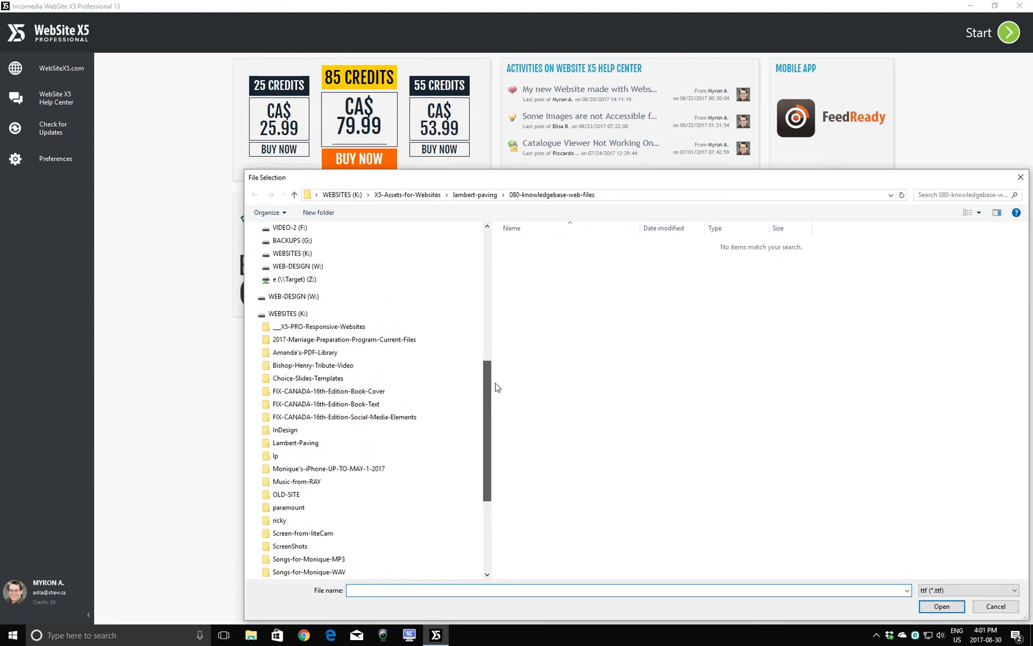
{"action": "left_click", "coordinate": [251, 298]}
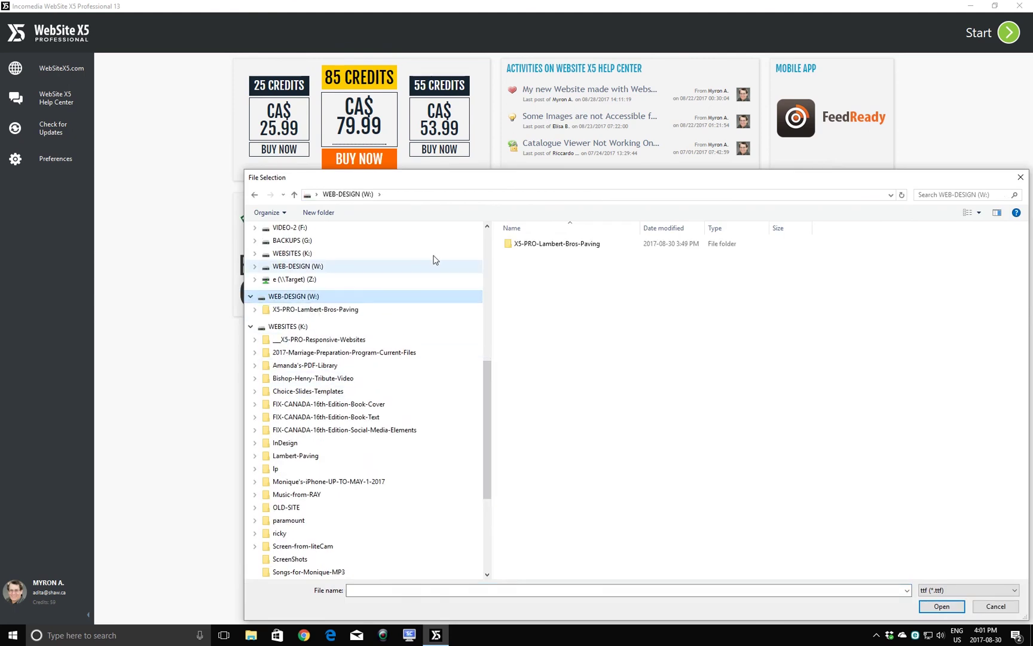
{"action": "double_click", "coordinate": [506, 244]}
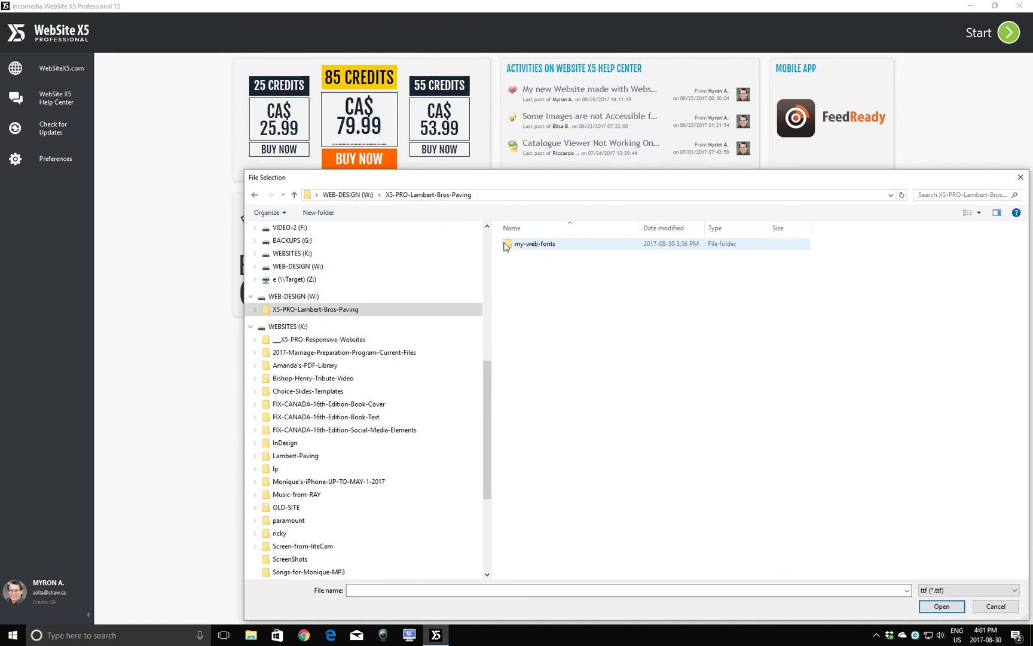
{"action": "double_click", "coordinate": [505, 244]}
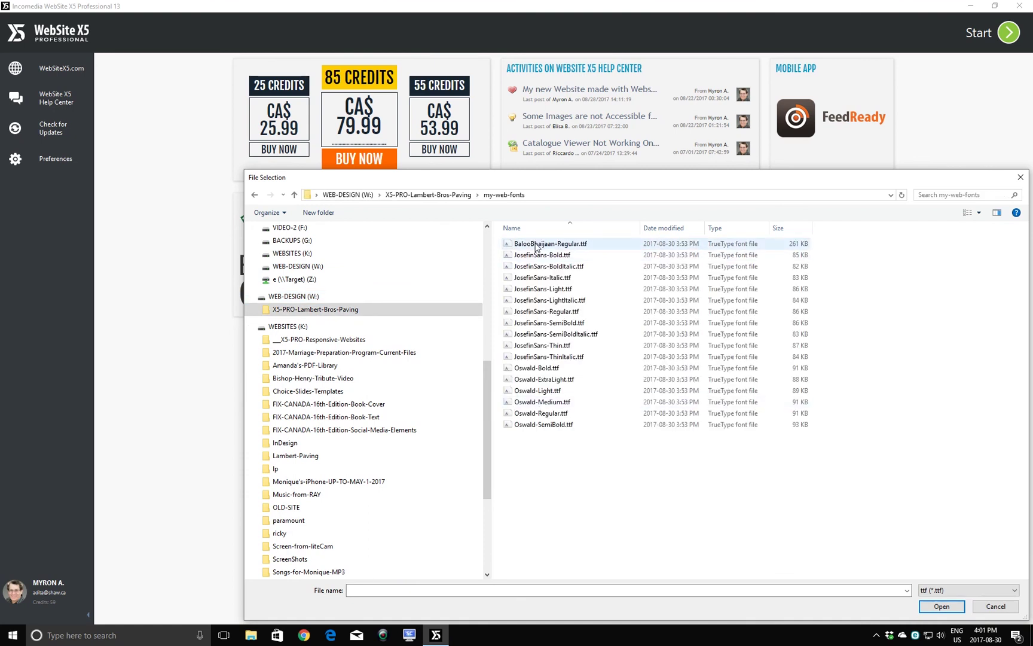
{"action": "left_click", "coordinate": [537, 245]}
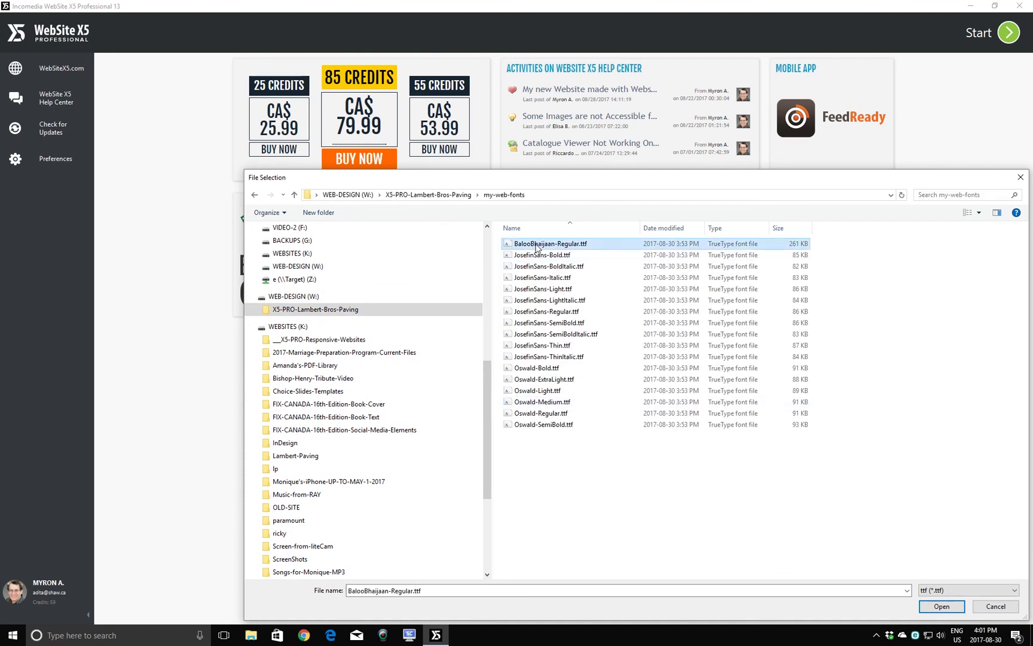
{"action": "left_click", "coordinate": [942, 606]}
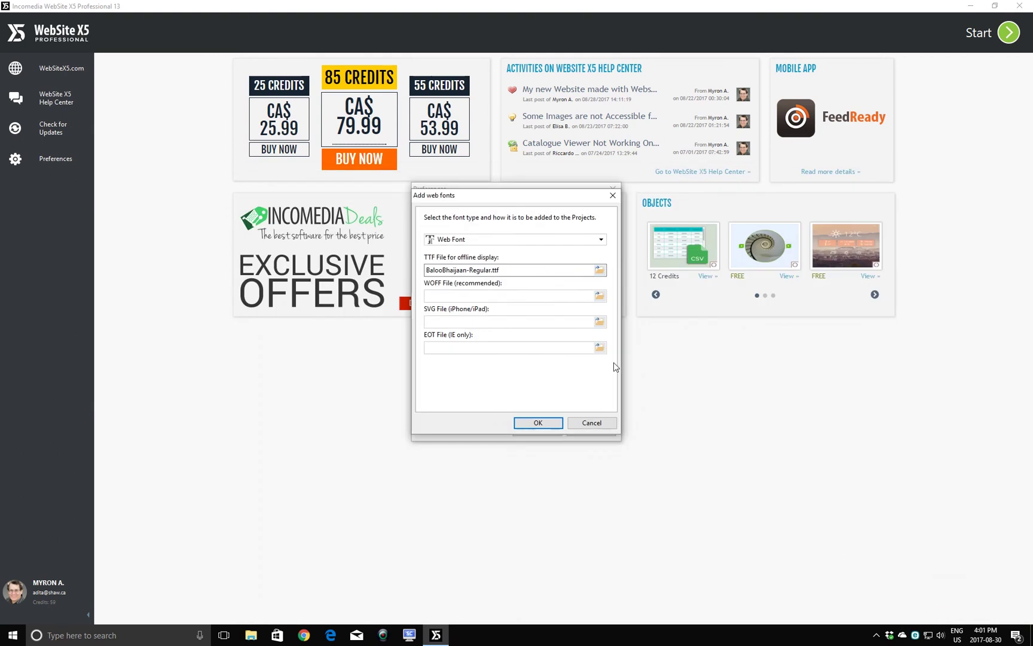
{"action": "left_click", "coordinate": [536, 424]}
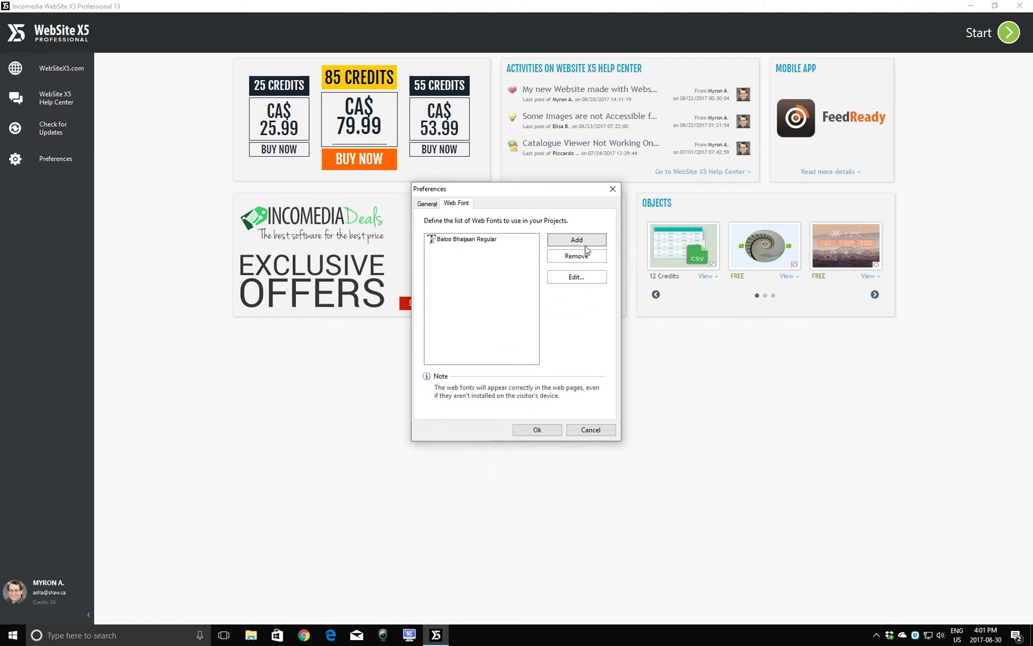
Step: Add JosefinSans-Bold.ttf as the web font Josefin Sans Bold
{"action": "left_click", "coordinate": [583, 242]}
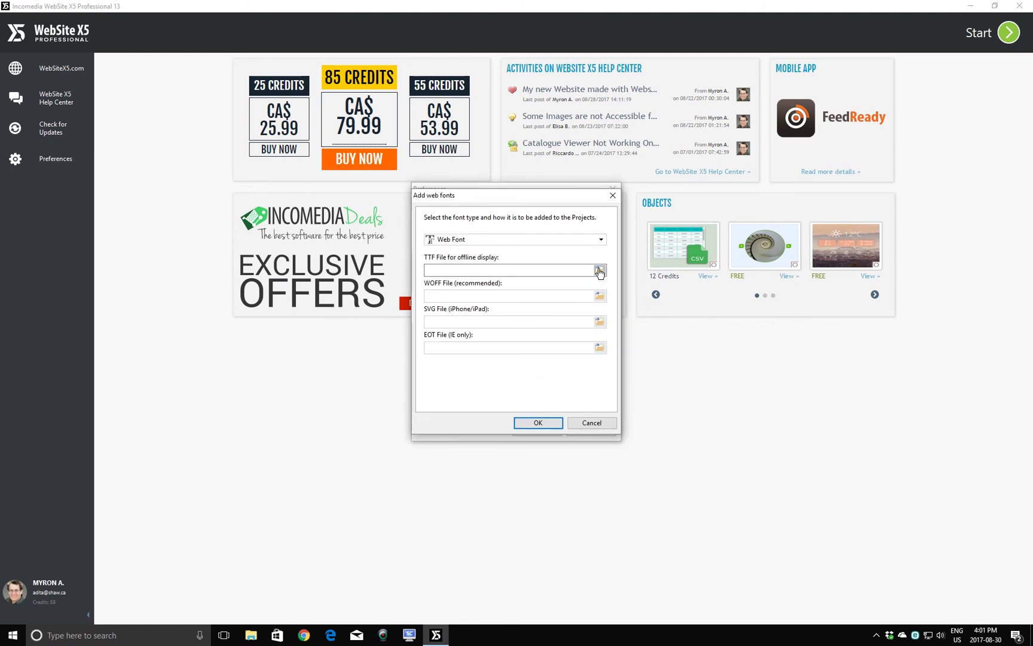
{"action": "left_click", "coordinate": [599, 272]}
{"action": "left_click", "coordinate": [560, 258]}
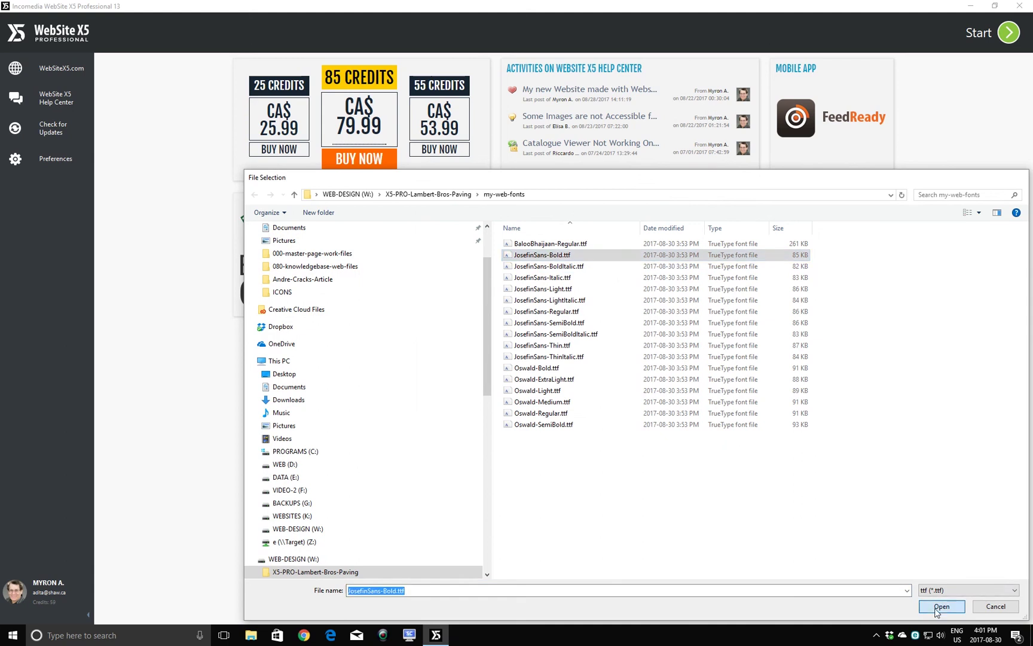
{"action": "left_click", "coordinate": [936, 607]}
{"action": "left_click", "coordinate": [541, 424]}
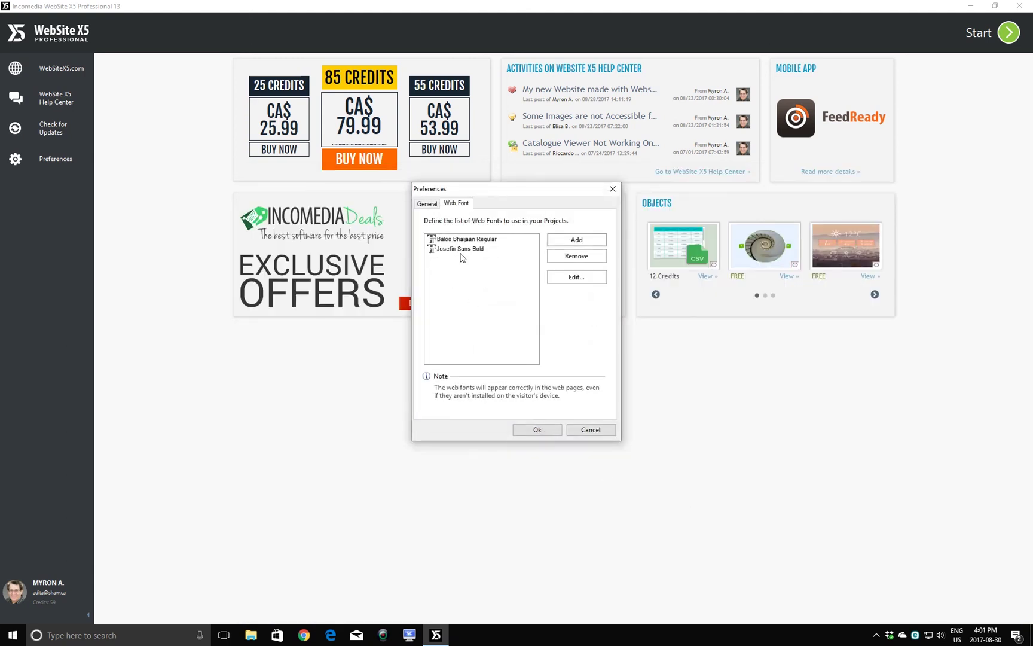
Step: Add JosefinSans-BoldItalic.ttf as the web font Josefin Sans Bold Italic
{"action": "left_click", "coordinate": [568, 246]}
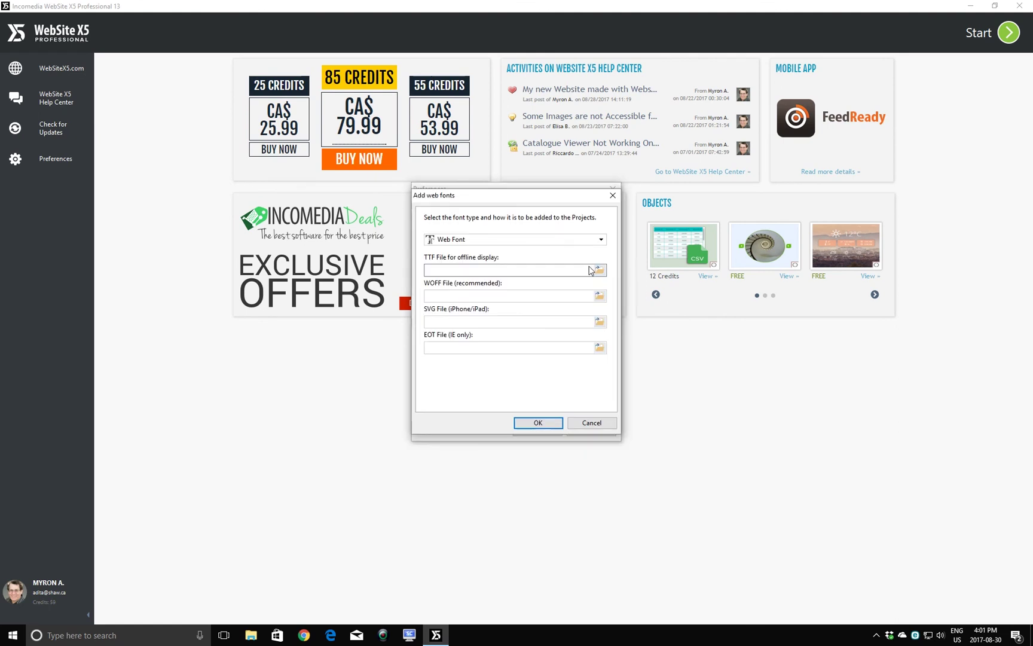
{"action": "left_click", "coordinate": [598, 270]}
{"action": "left_click", "coordinate": [554, 269]}
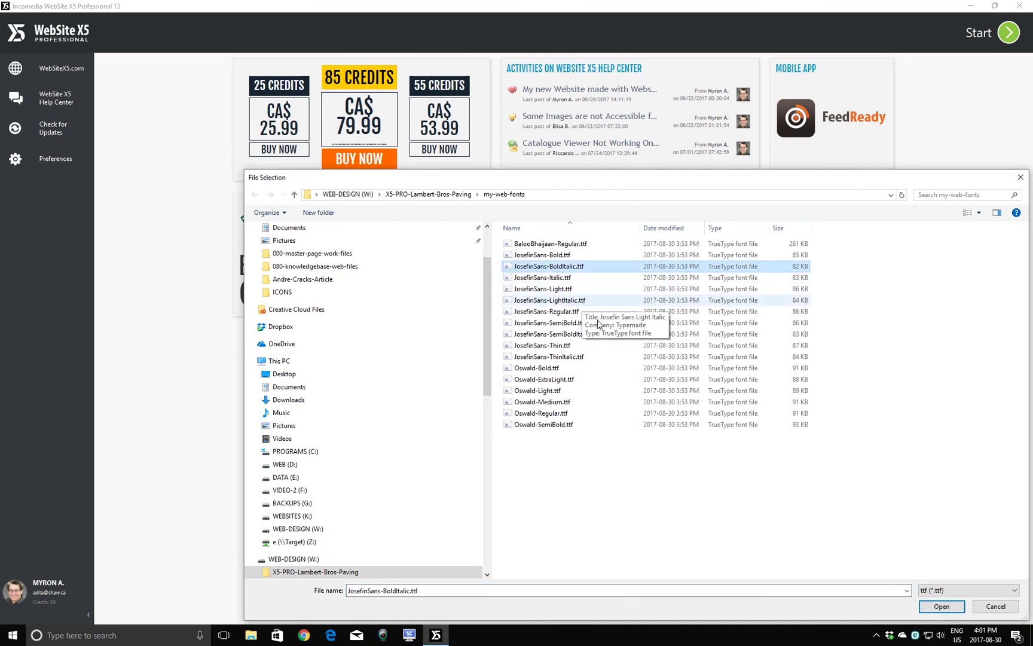
{"action": "left_click", "coordinate": [942, 605]}
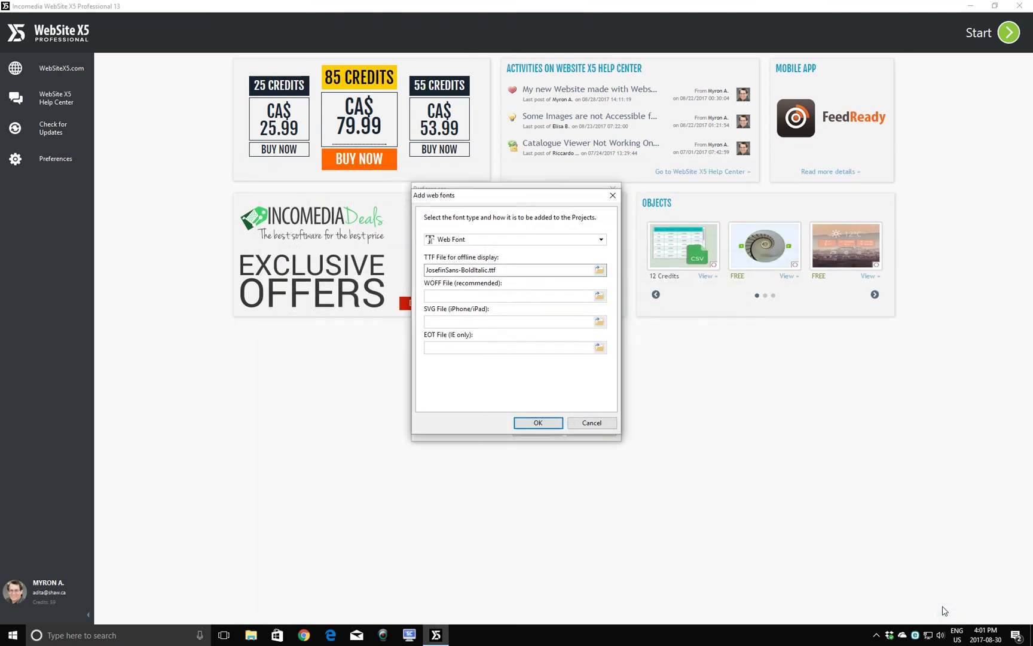
{"action": "left_click", "coordinate": [527, 423]}
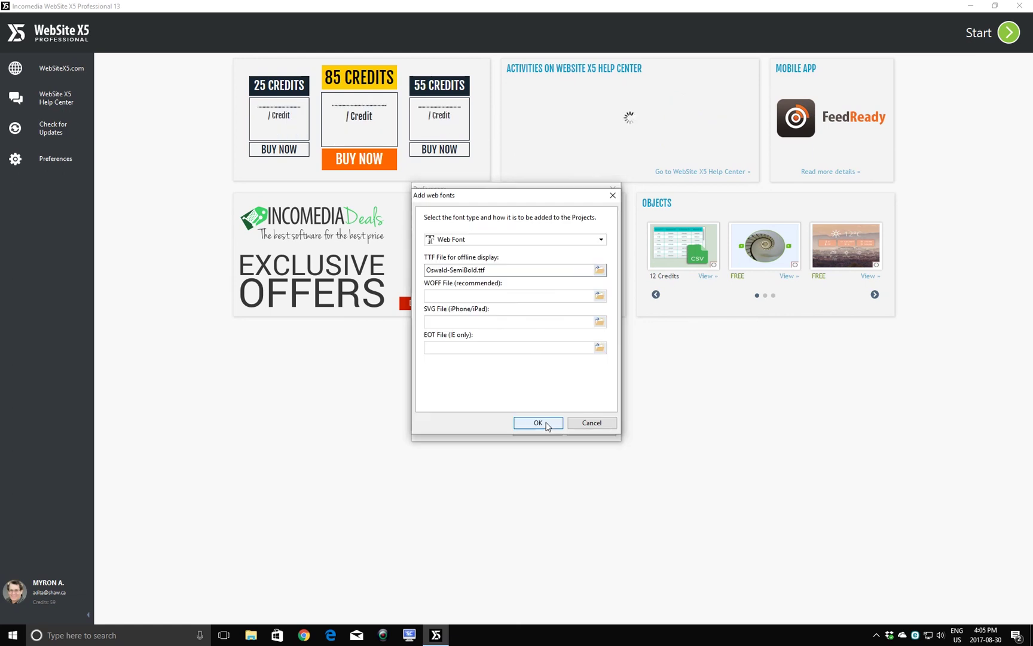
Step: Confirm Oswald SemiBold as the last web font, review the list, and save Preferences
{"action": "left_click", "coordinate": [538, 422]}
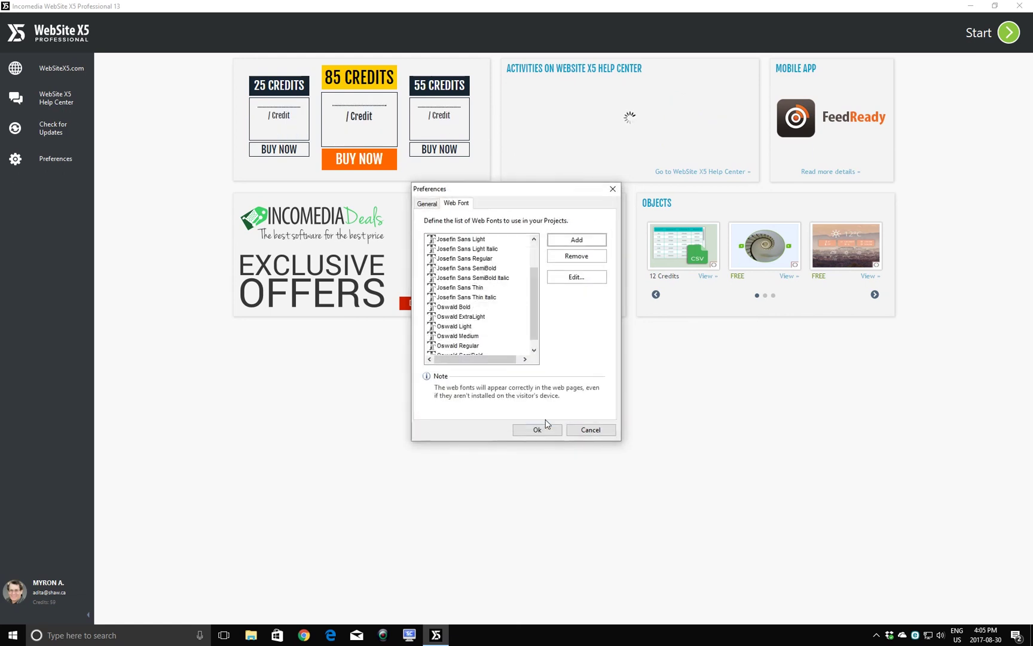
{"action": "left_click_drag", "start_coordinate": [535, 326], "coordinate": [532, 291]}
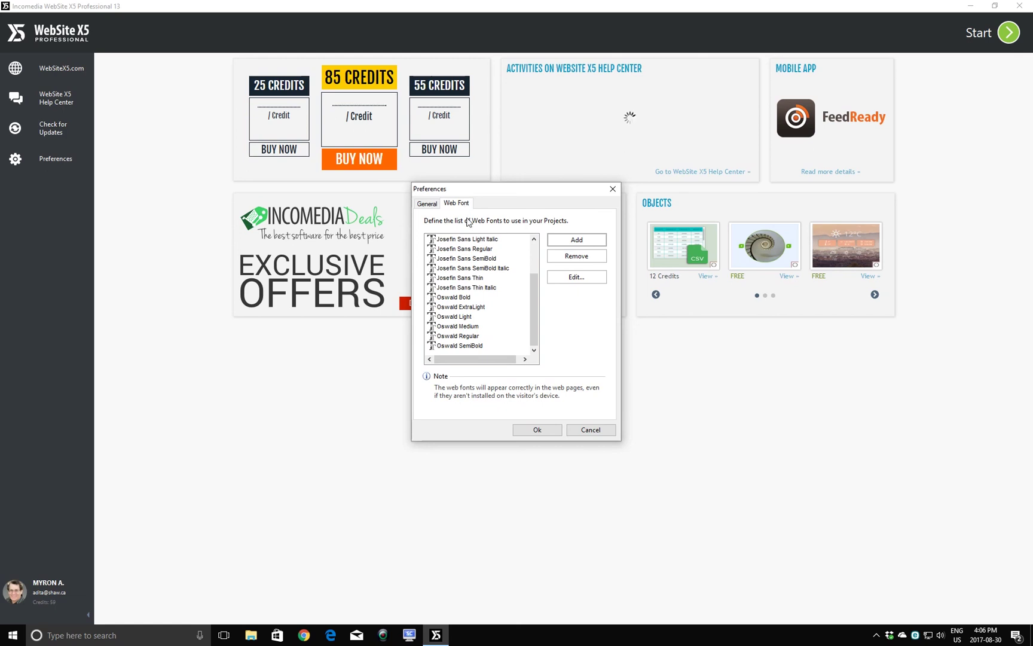
{"action": "left_click", "coordinate": [537, 430]}
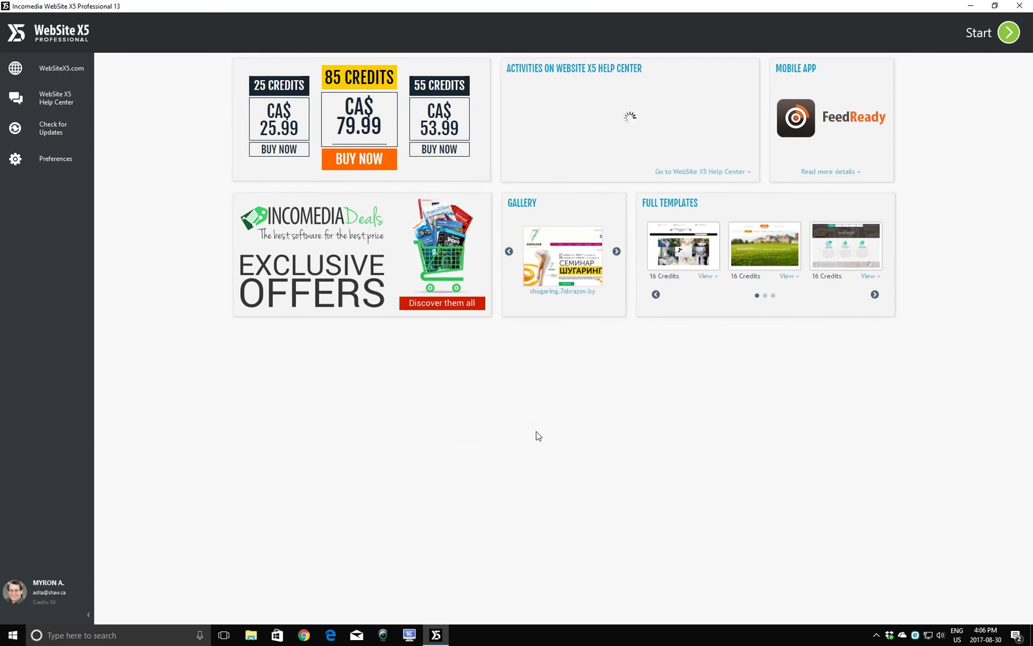